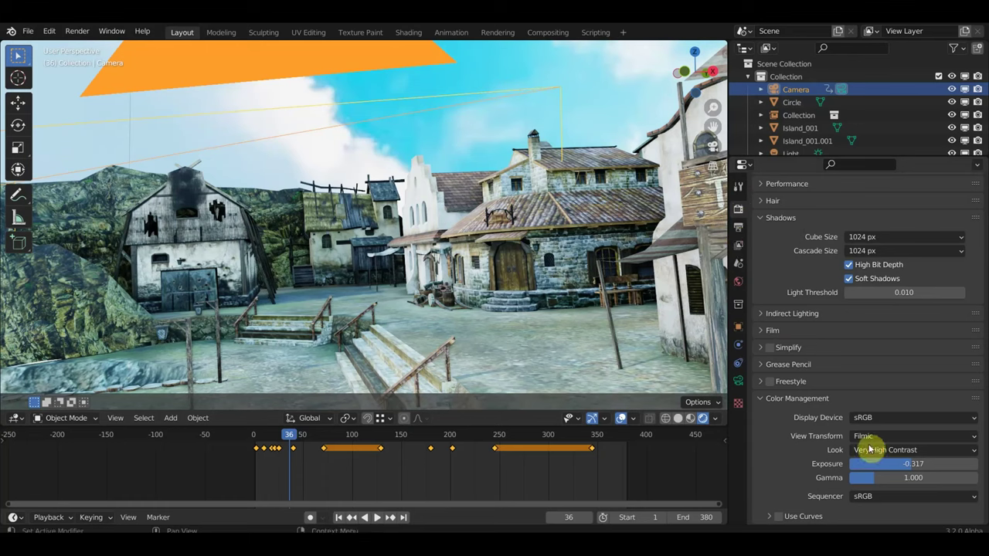
Show the Output settings: 24 fps, frames 1–380, FFmpeg Video saved to E:\animation\City\.
click(737, 228)
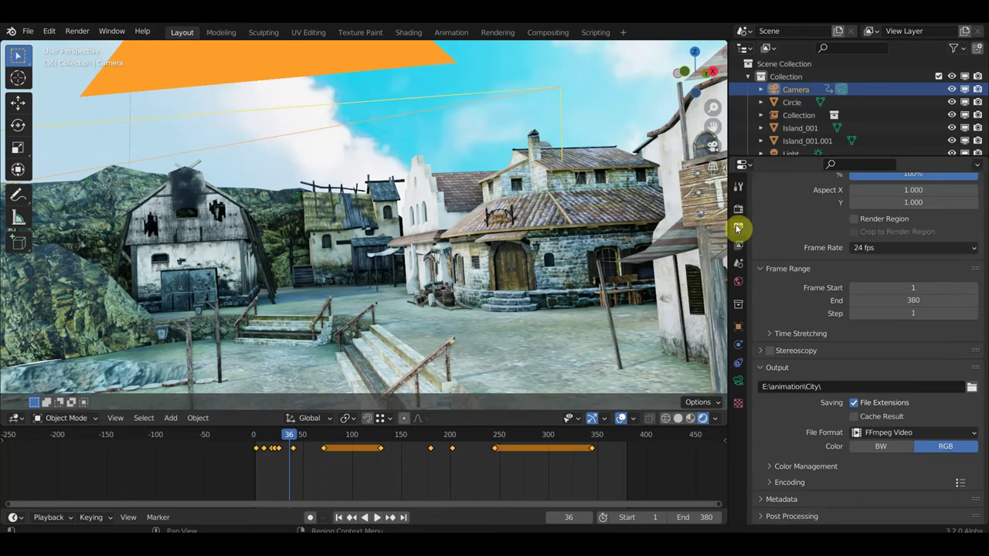
Return to the Render Properties and expand the Shadows and Color Management panels.
click(737, 208)
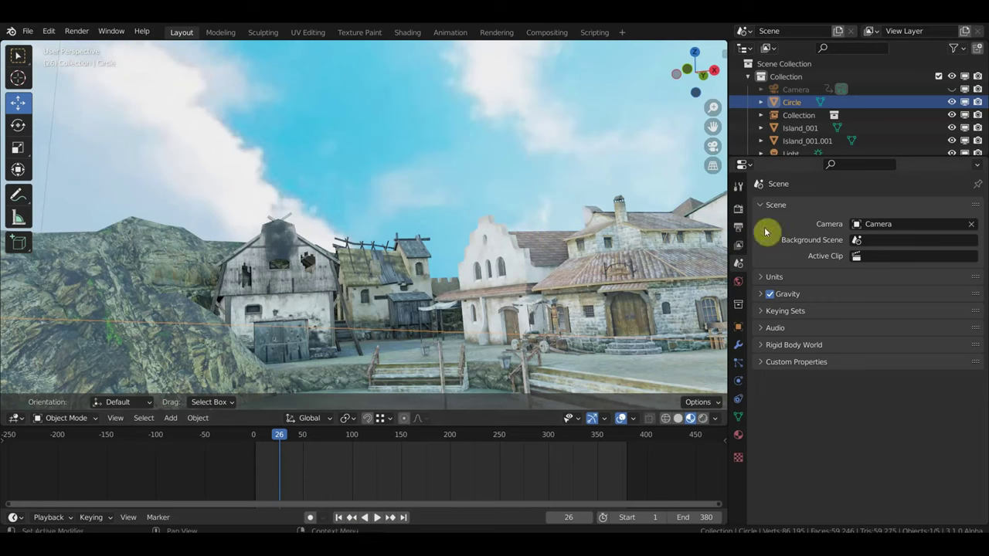
click(740, 210)
scroll(834, 388, down, 4)
click(835, 402)
scroll(829, 414, down, 2)
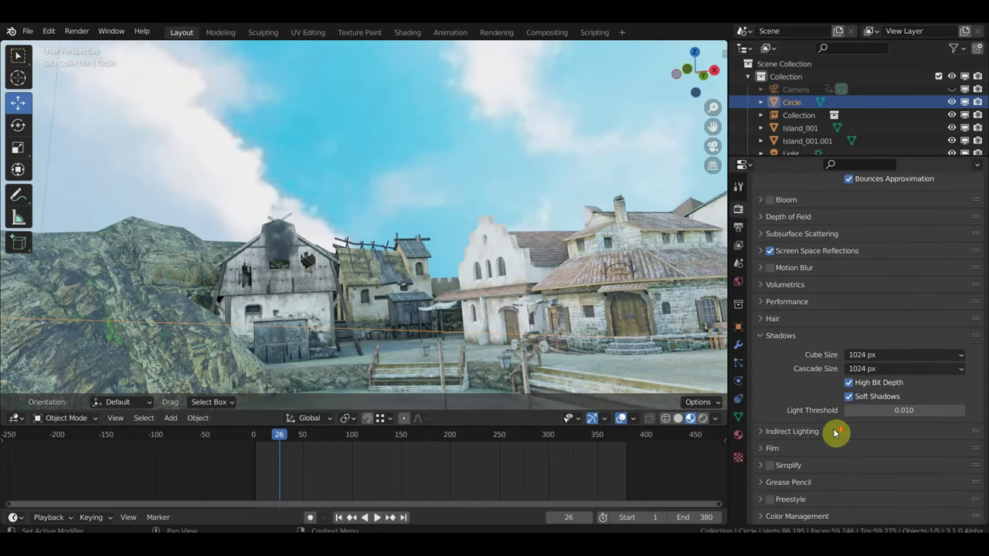
click(763, 516)
scroll(796, 510, down, 2)
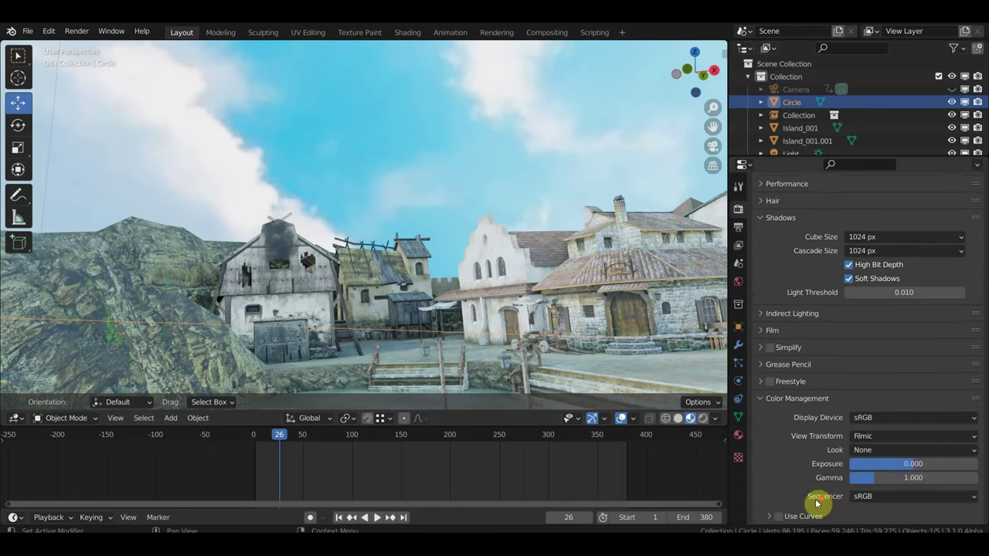
Keep the Filmic view transform, choose the Medium High Contrast look and raise exposure to 1.508.
click(879, 455)
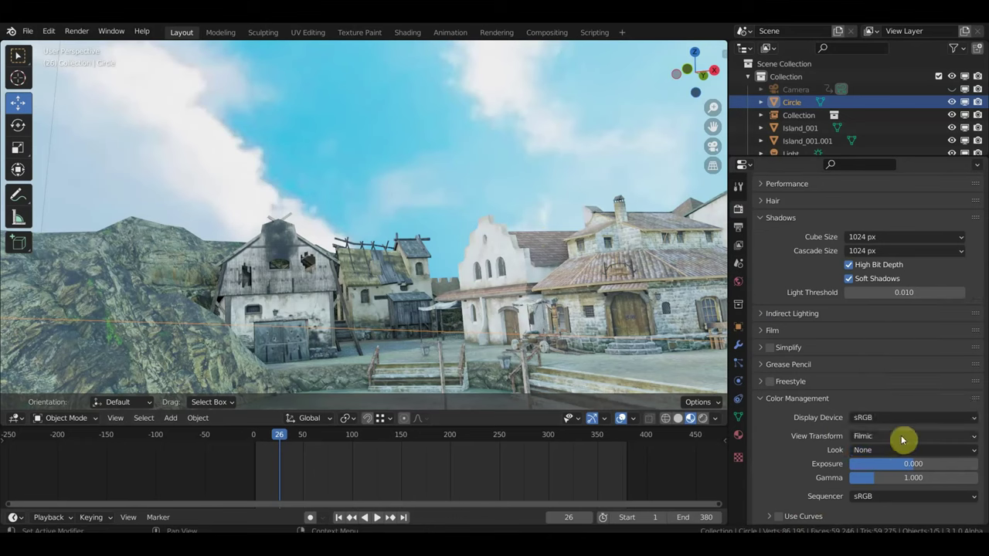
click(893, 437)
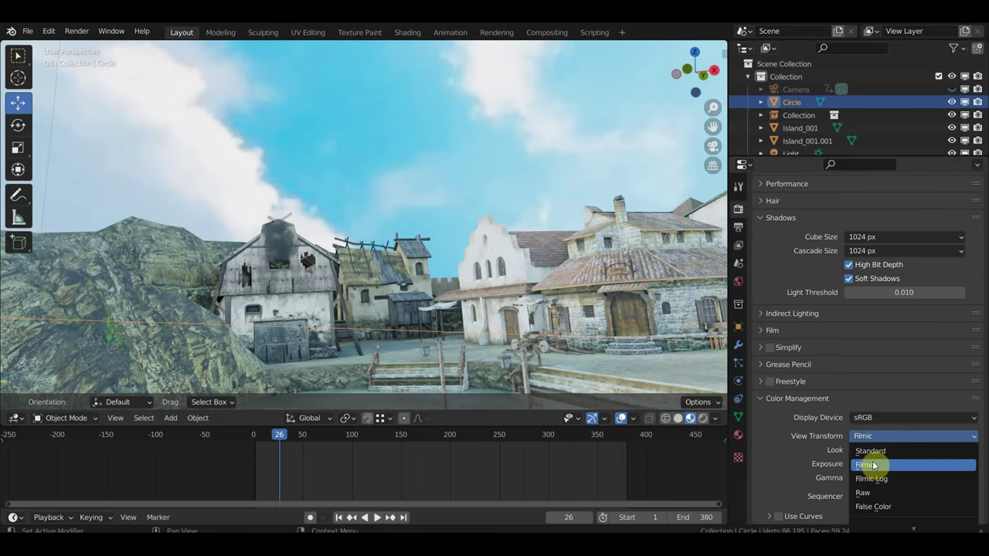
click(873, 465)
click(883, 451)
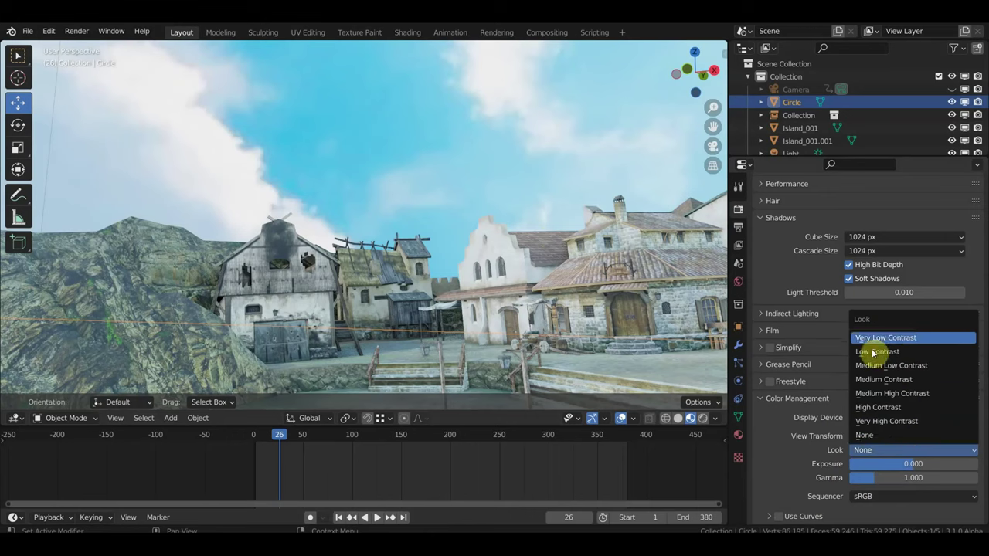
click(910, 423)
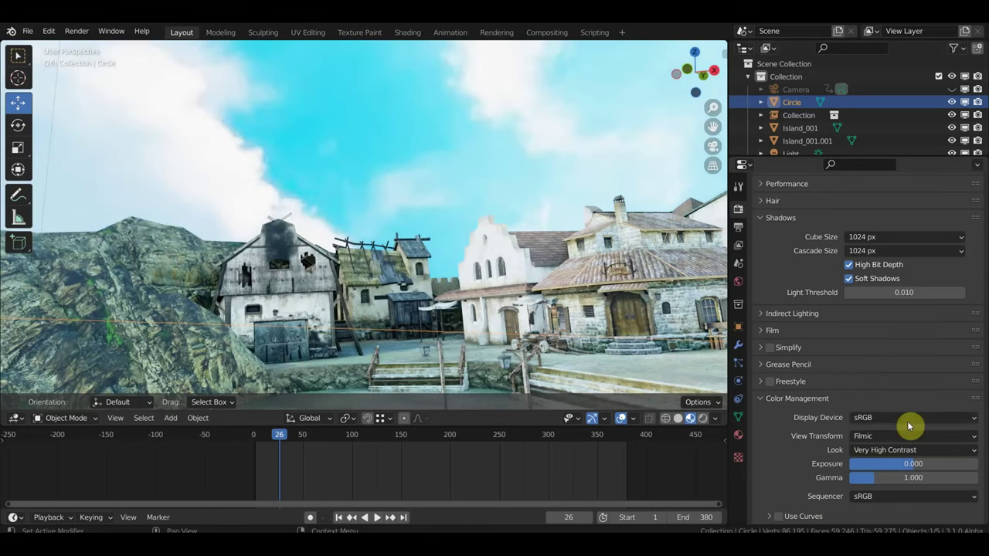
click(913, 453)
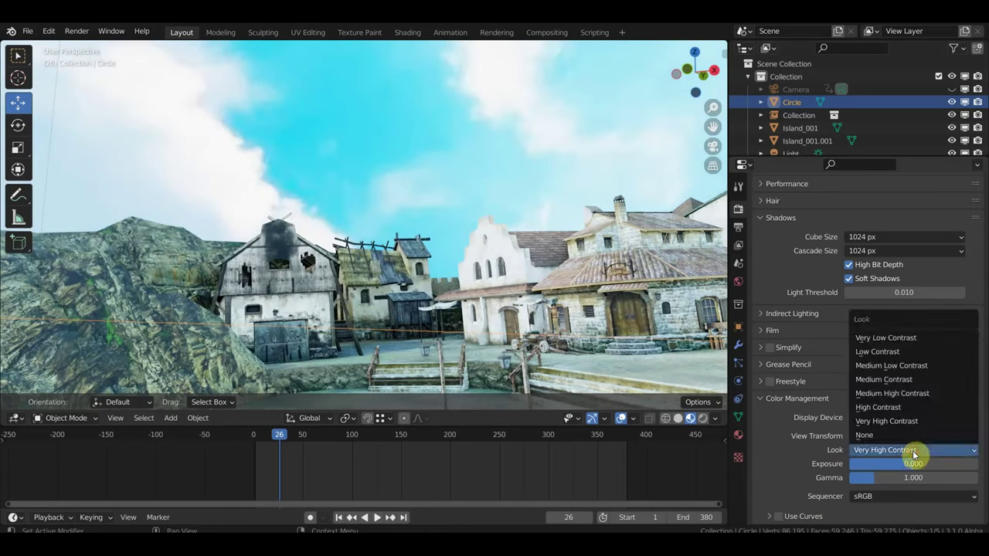
click(902, 397)
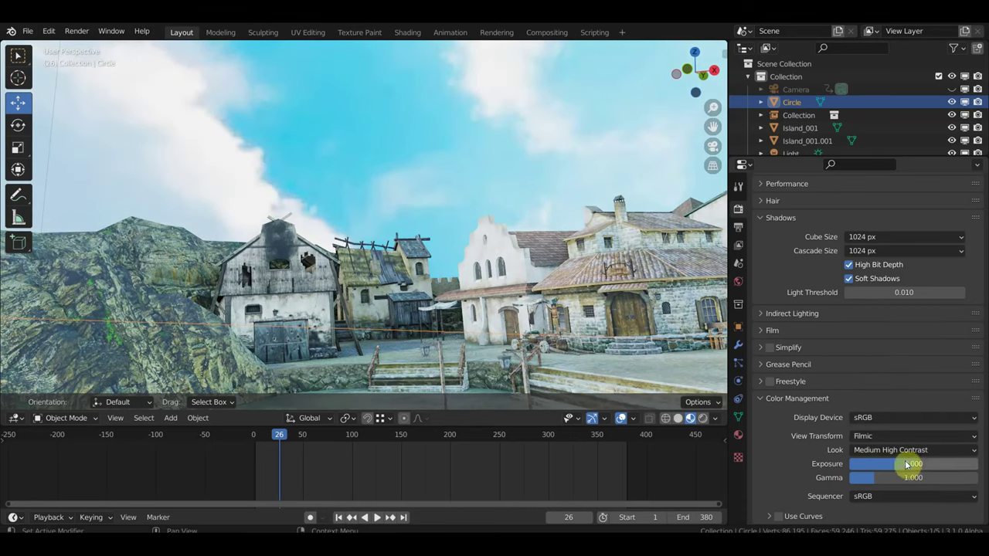
mouse_move(908, 464)
mouse_down()
mouse_move(923, 464)
mouse_move(904, 463)
mouse_move(919, 477)
mouse_move(885, 479)
mouse_up()
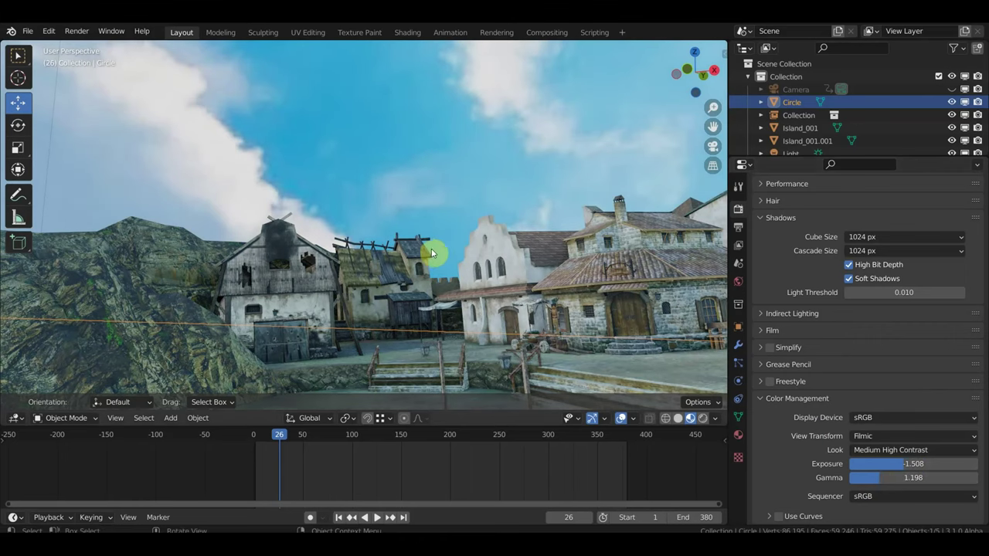
Orbit the viewport around the village under the Very High Contrast look at exposure -0.317.
scroll(454, 255, up, 5)
scroll(464, 257, down, 5)
mouse_move(531, 267)
middle_down()
mouse_move(611, 283)
mouse_move(518, 280)
middle_up()
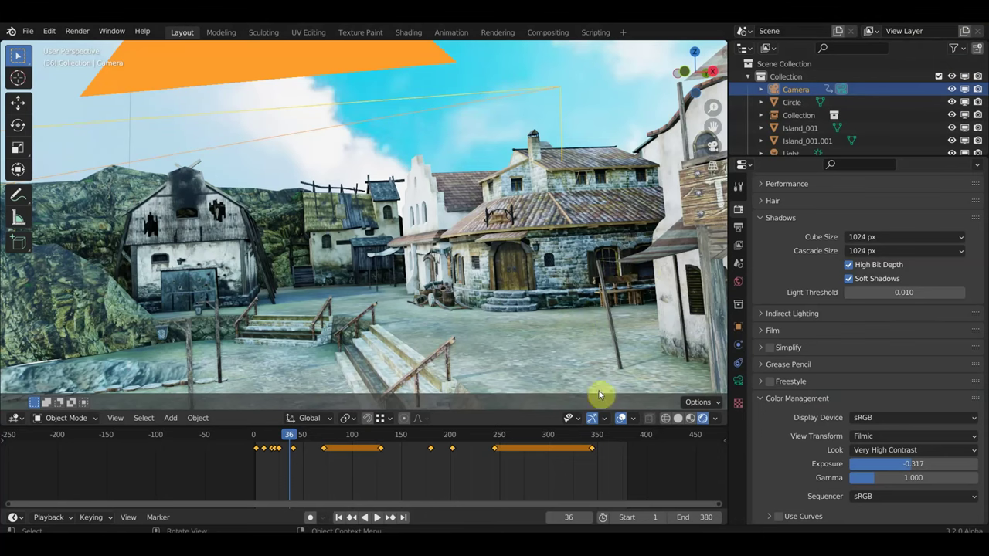
Apply the Kodak Kodachrome 25 look with exposure 0.397 and gamma 1.060.
click(901, 451)
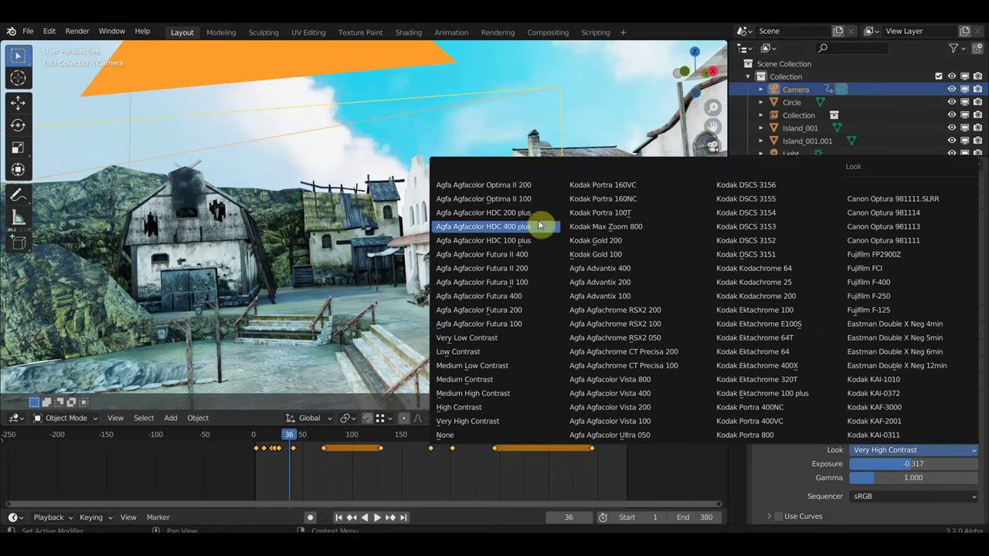
click(770, 282)
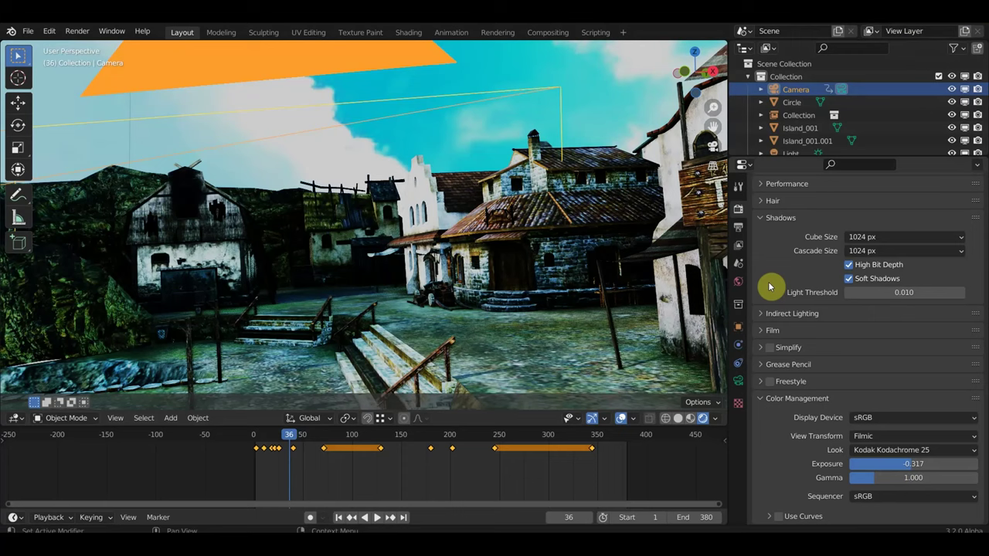
mouse_move(913, 464)
mouse_down()
mouse_move(950, 463)
mouse_move(939, 463)
mouse_up()
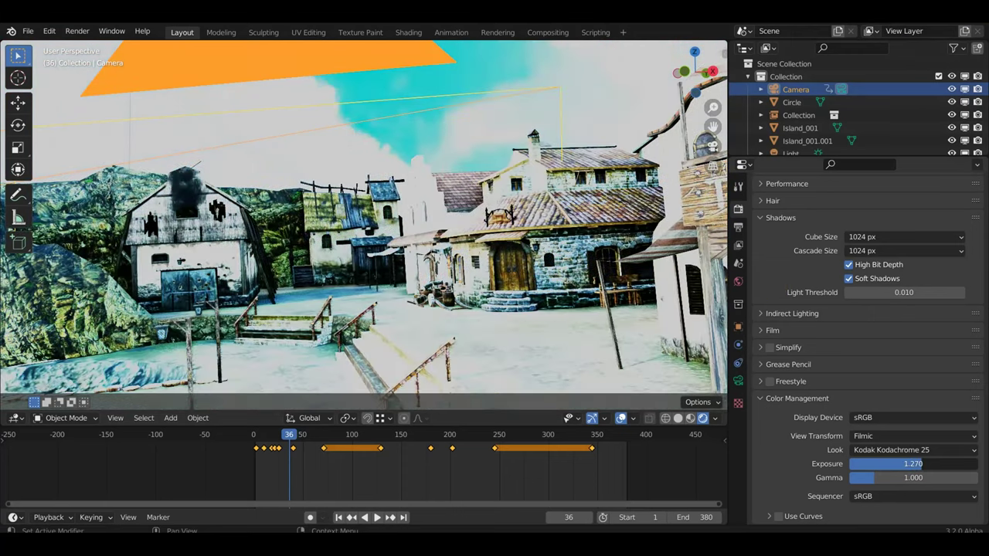
key(Escape)
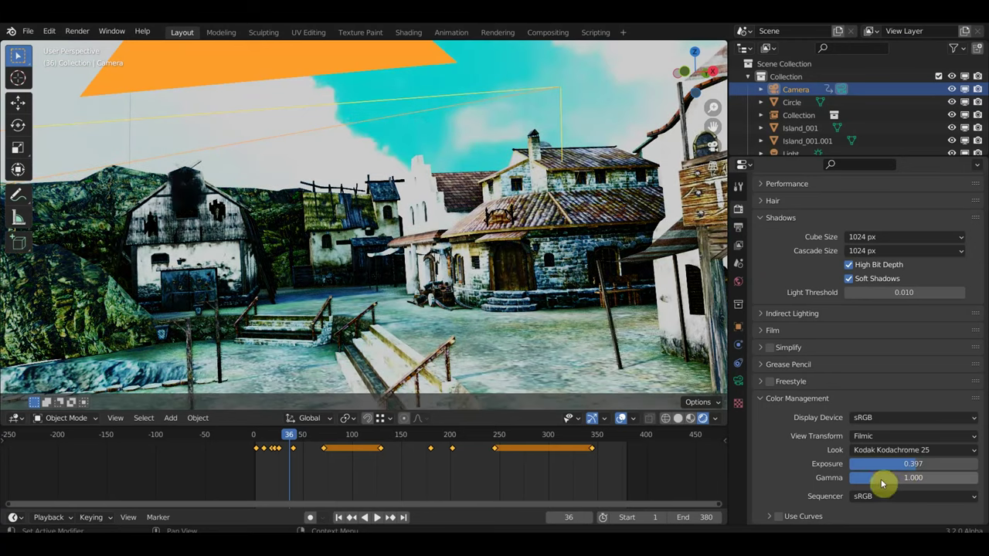
drag(885, 483, 896, 483)
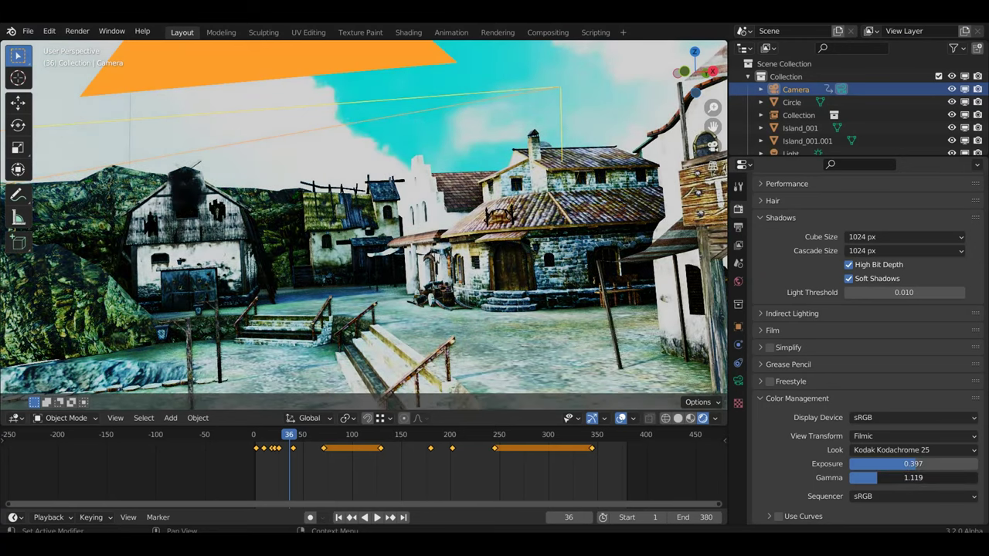
drag(913, 477, 889, 477)
key(ctrl+z)
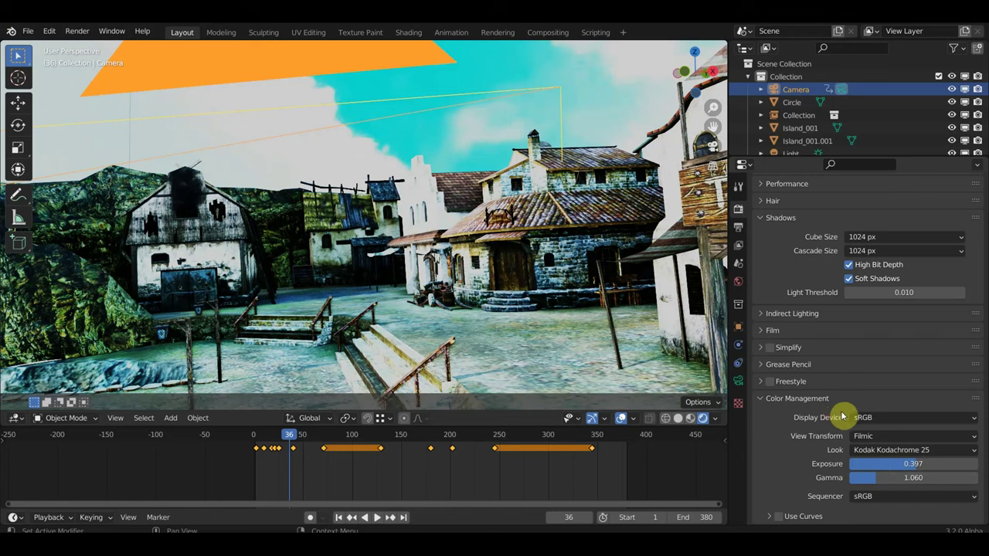
Switch the view transform to Film and choose the Agfa Agfacolor Futura 400 look.
click(897, 438)
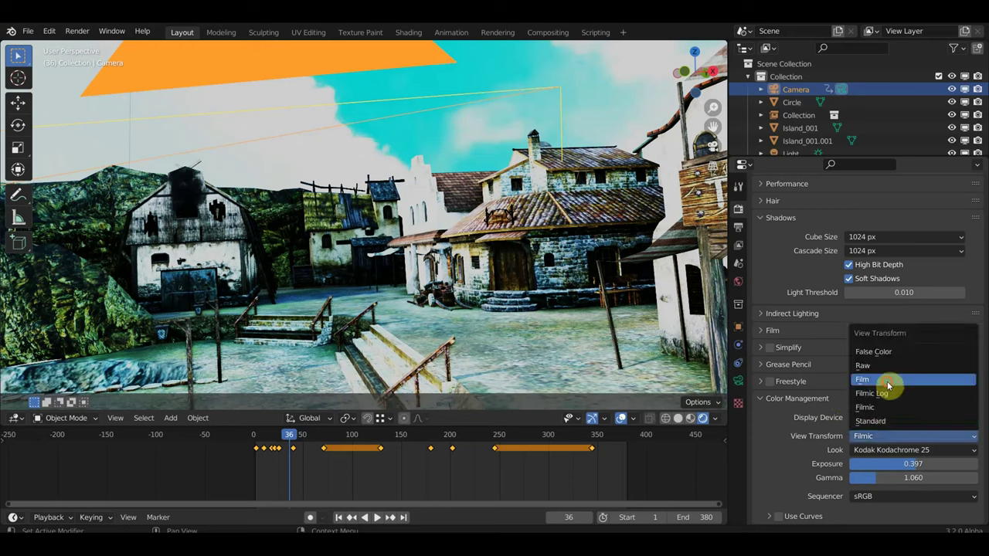
click(885, 379)
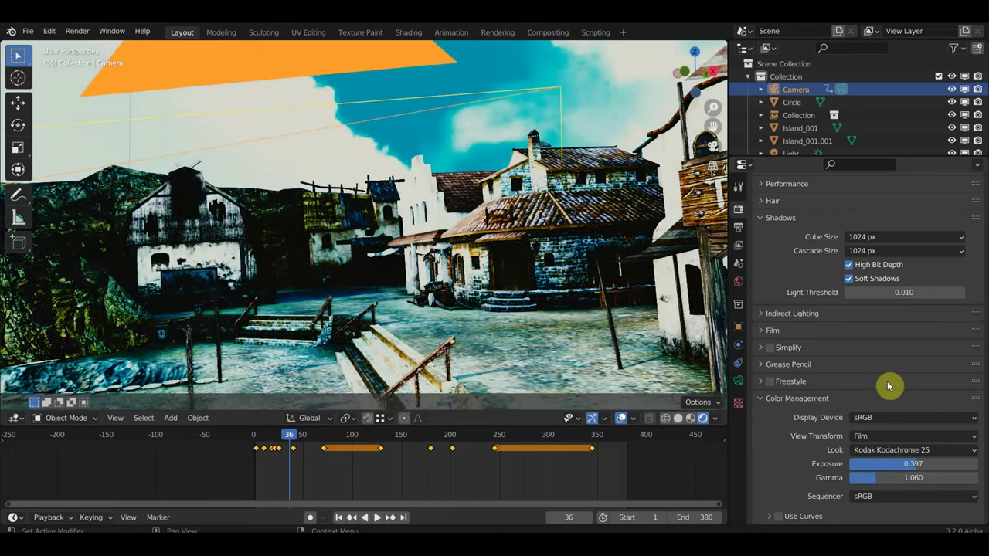
click(896, 438)
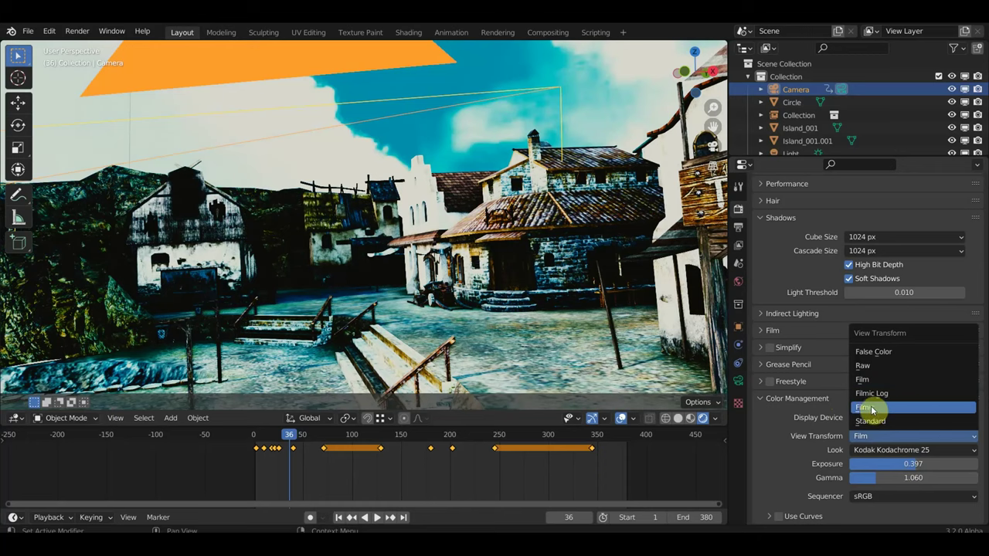
click(908, 449)
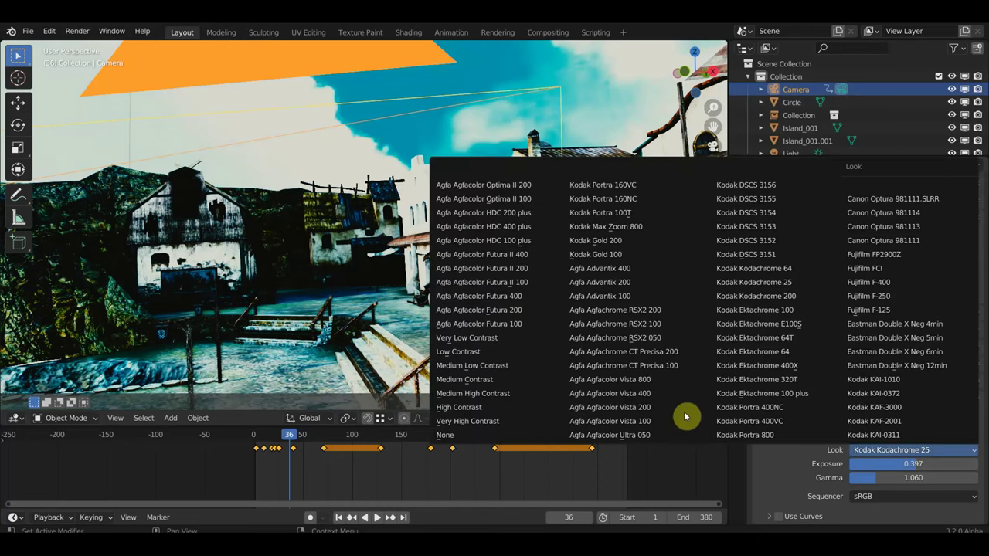
click(463, 340)
click(908, 449)
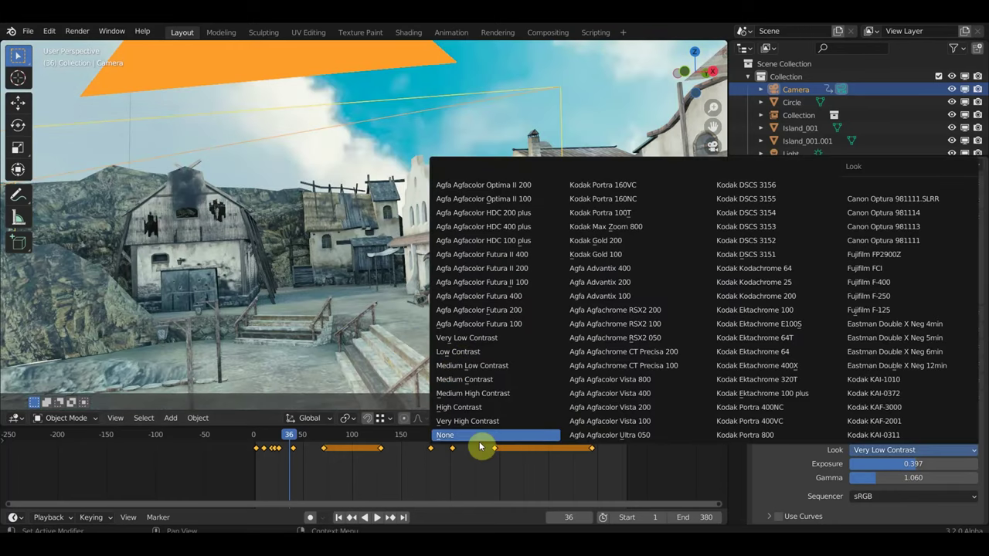
click(475, 297)
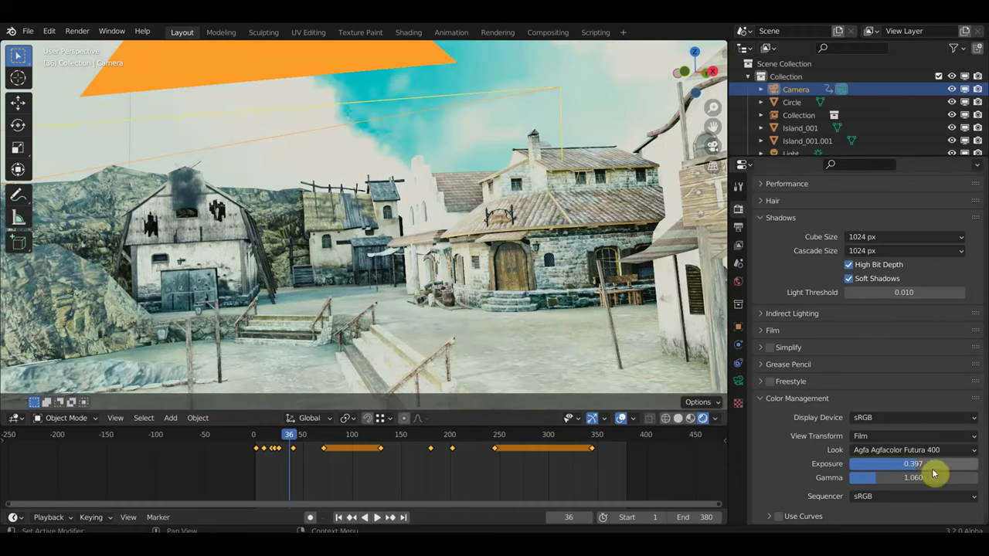
Set the exposure to -0.952 and the gamma to 0.583 for a darker, moodier render.
drag(918, 463, 869, 463)
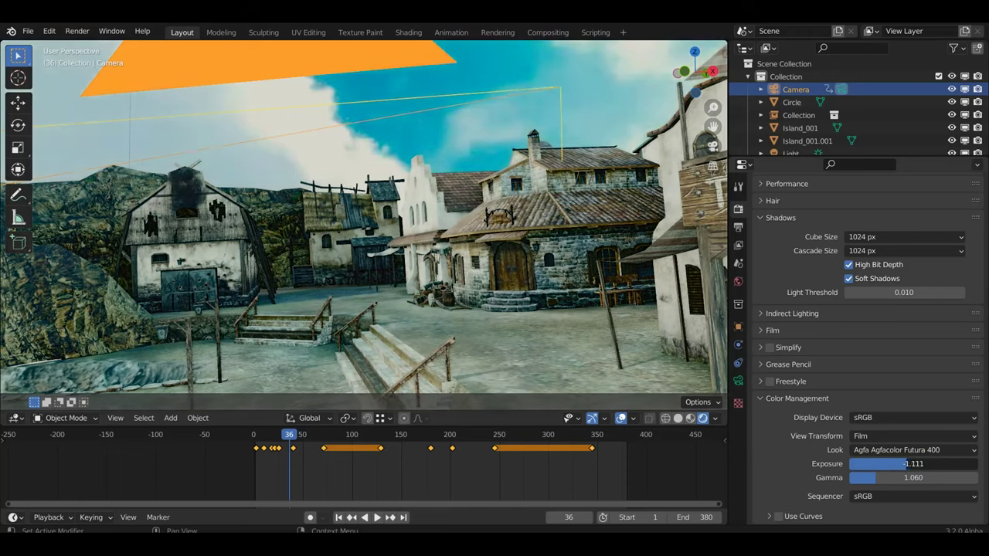
mouse_move(869, 464)
mouse_down()
mouse_move(881, 464)
mouse_move(860, 478)
mouse_move(876, 481)
mouse_up()
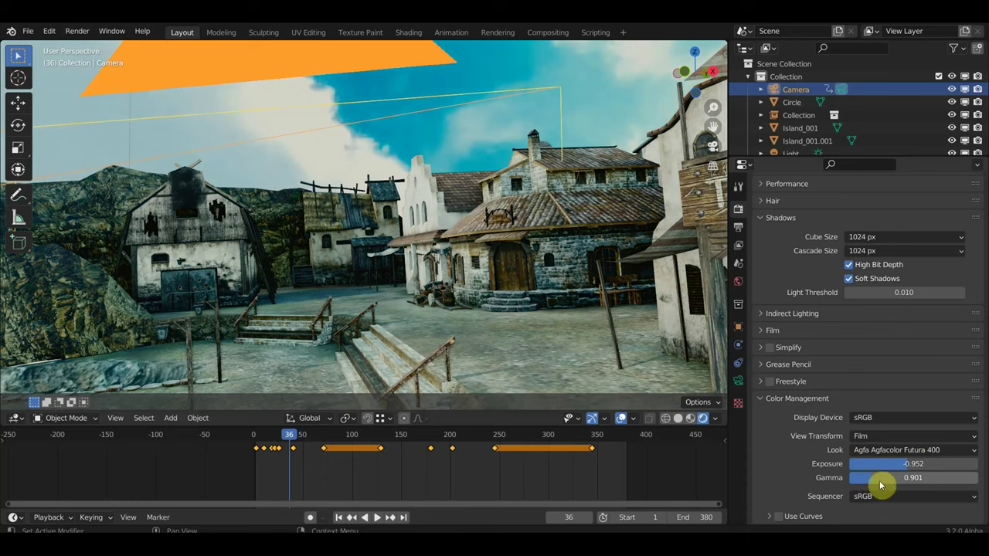
drag(896, 478, 866, 477)
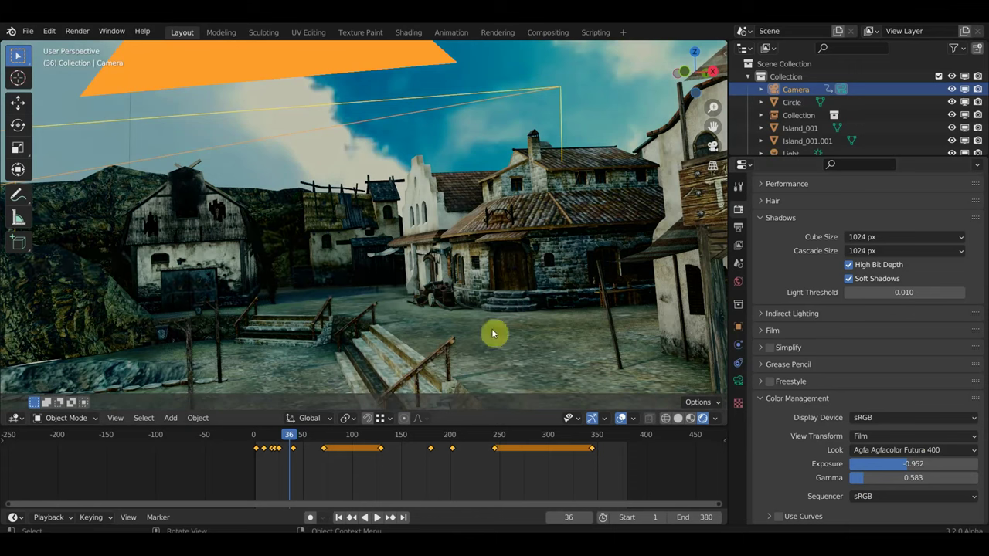
drag(869, 477, 885, 477)
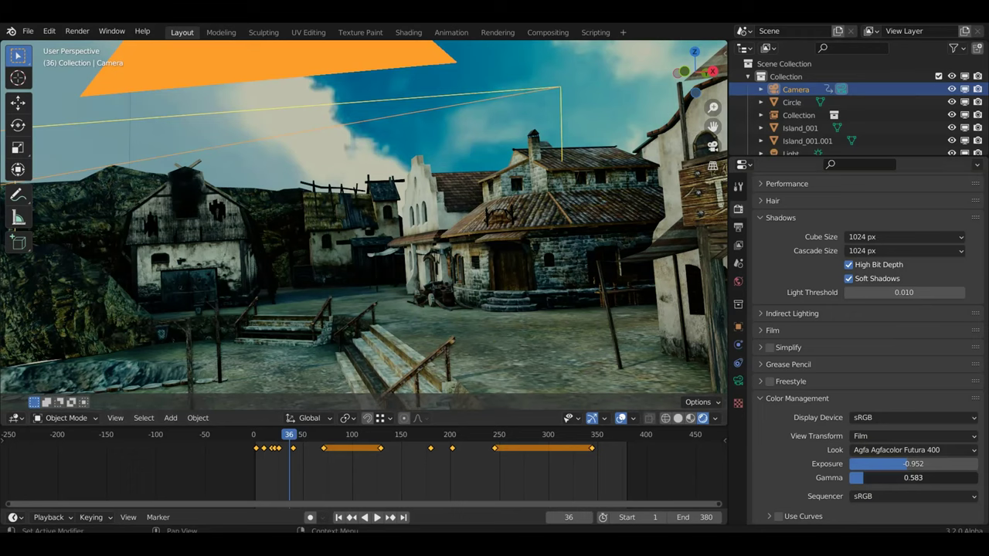
Set gamma to 0.762, pick the Medium Contrast look, and hide the camera in the viewport.
drag(880, 477, 888, 475)
click(892, 452)
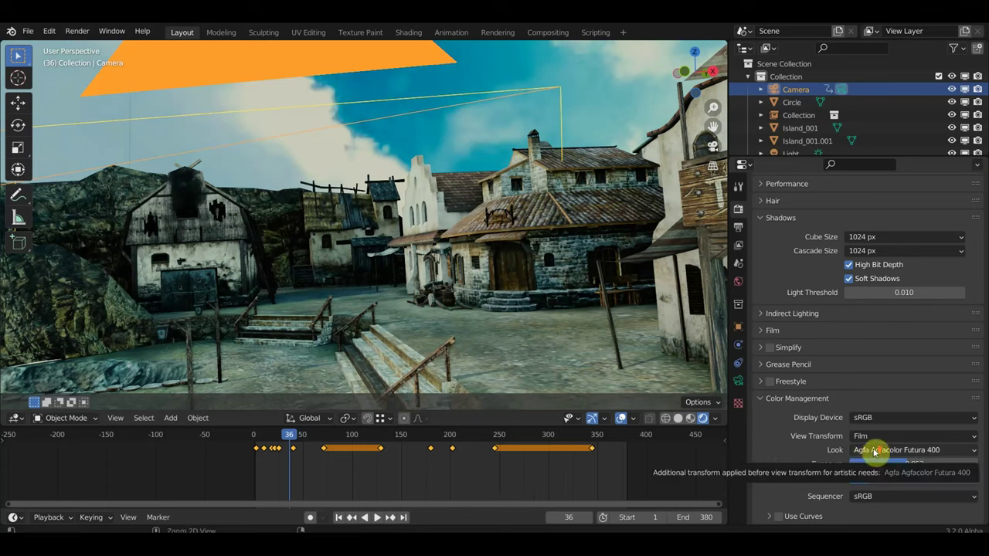
ctrl+scroll(873, 452, up, 2)
ctrl+scroll(876, 453, up, 2)
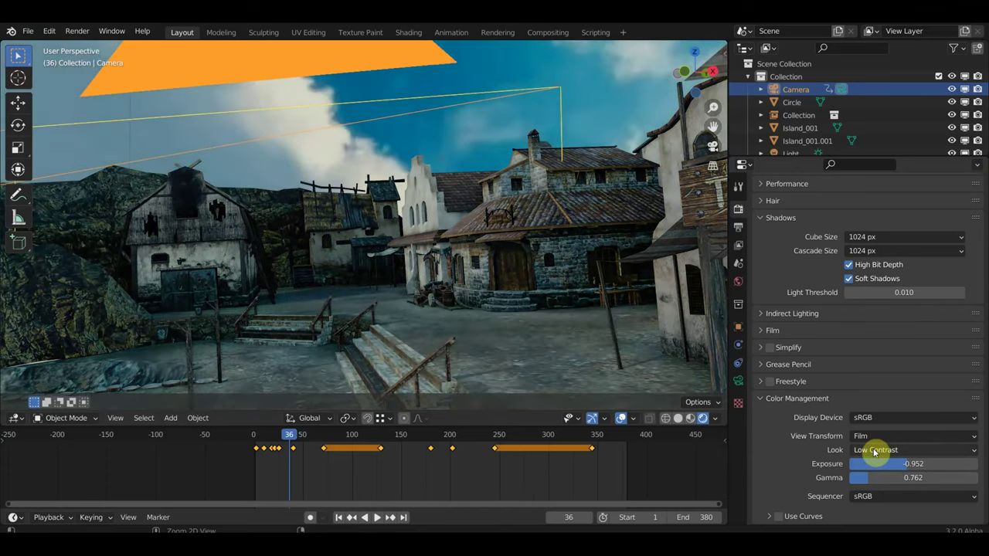
ctrl+scroll(875, 453, up, 1)
ctrl+scroll(875, 453, up, 1)
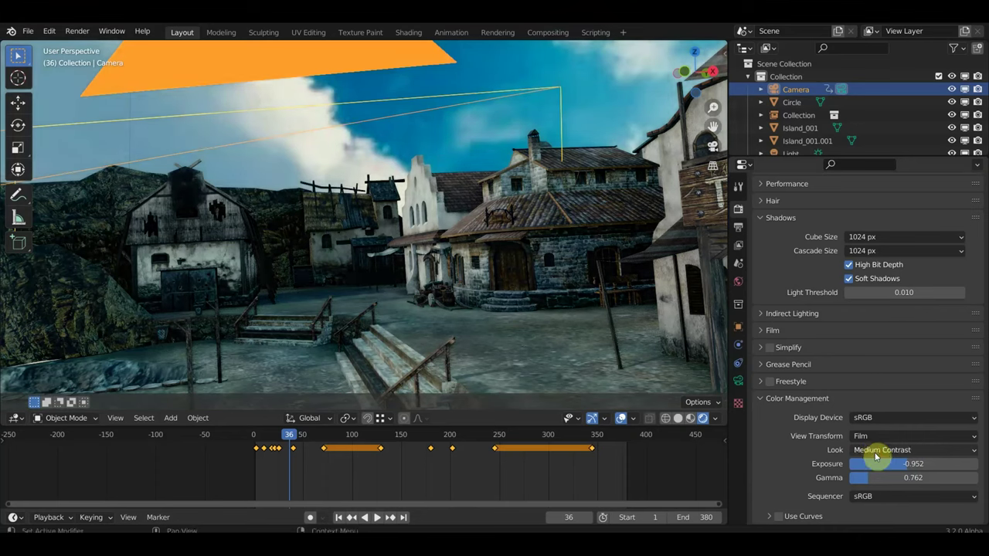
ctrl+scroll(904, 464, up, 1)
ctrl+scroll(904, 463, up, 1)
ctrl+scroll(904, 464, up, 1)
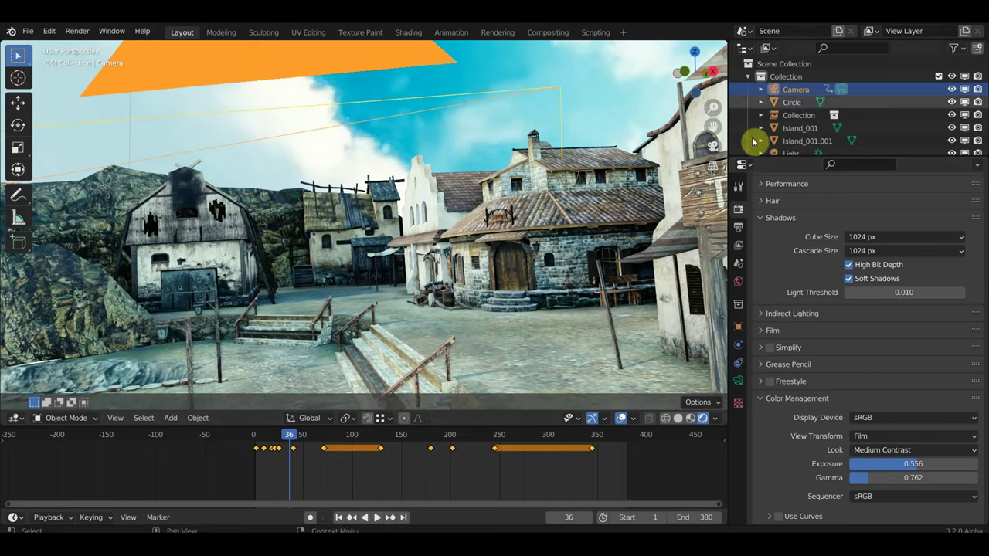
click(950, 90)
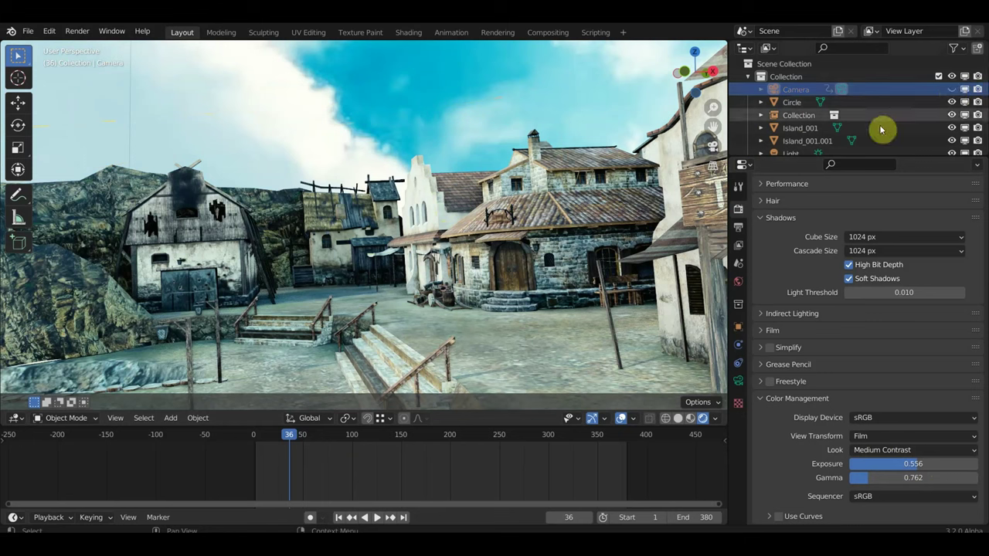
Zoom and orbit the viewport in close to frame the tavern's front facade.
scroll(468, 257, up, 1)
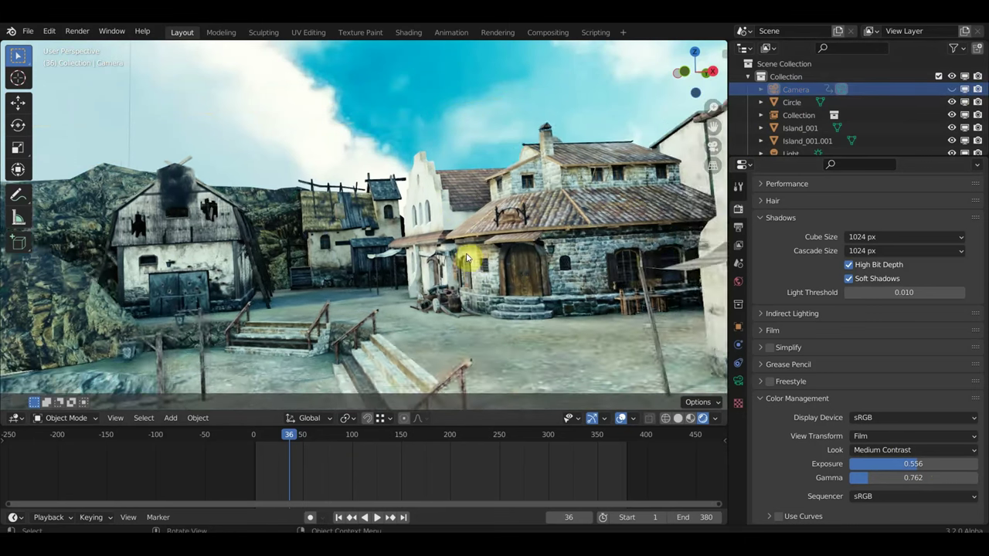
scroll(469, 258, up, 1)
scroll(470, 260, up, 1)
scroll(479, 263, up, 1)
mouse_move(487, 265)
middle_down()
mouse_move(594, 269)
mouse_move(572, 249)
mouse_move(541, 188)
mouse_move(530, 137)
mouse_move(541, 93)
middle_up()
scroll(592, 269, down, 2)
scroll(592, 269, down, 1)
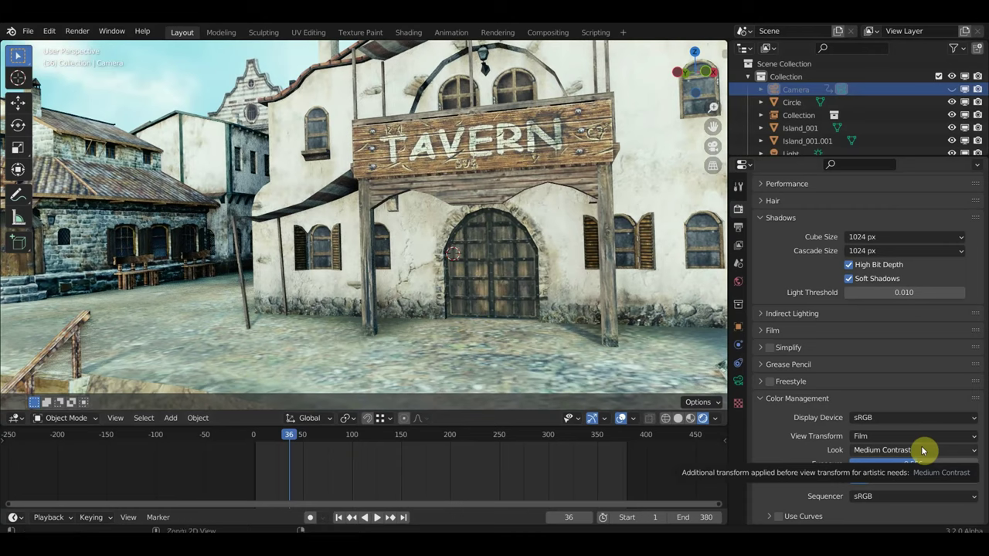
Switch to the Very High Contrast look, try exposures 0.873 and 0.794, then reset exposure to 0.000.
ctrl+scroll(914, 452, down, 1)
ctrl+scroll(914, 453, down, 1)
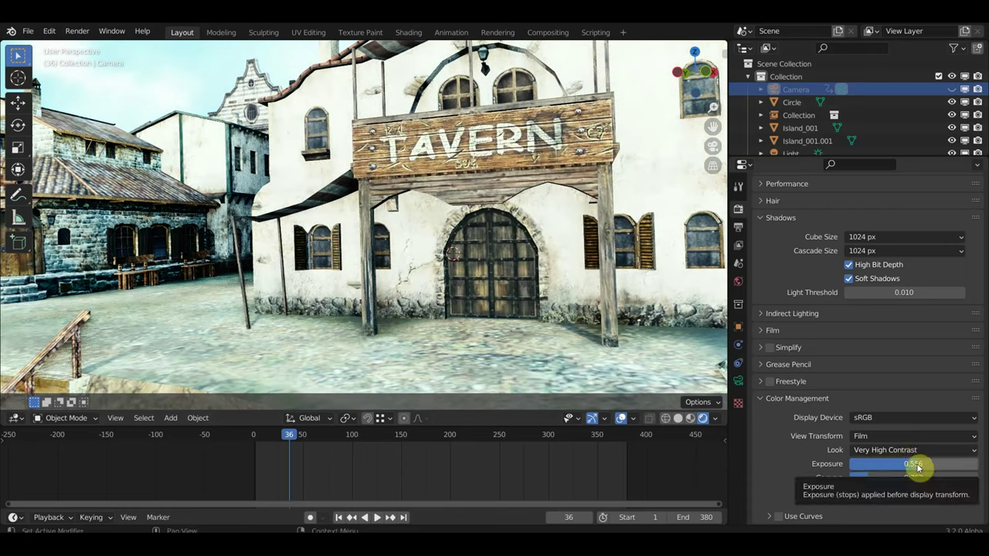
drag(911, 464, 904, 463)
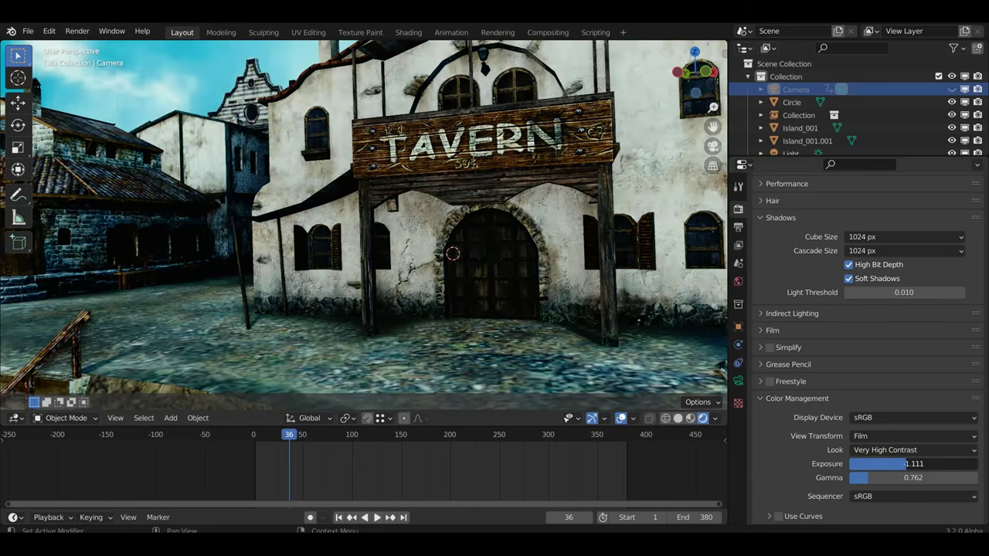
mouse_move(905, 463)
mouse_down()
mouse_move(881, 464)
mouse_move(906, 464)
mouse_up()
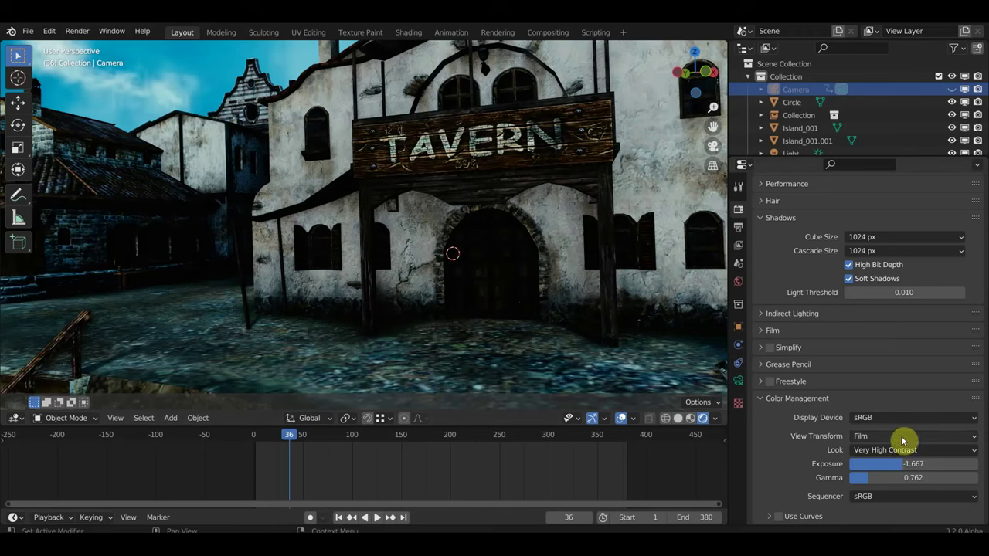
drag(902, 462, 920, 463)
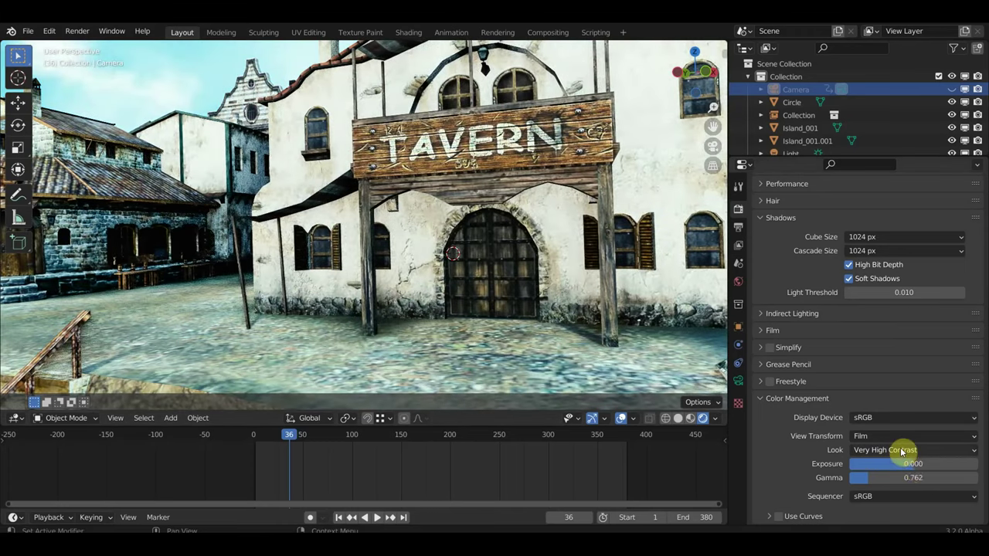
Preview Canon and Fujifilm looks such as Fujifilm F-400, lowering gamma and raising exposure.
ctrl+scroll(901, 451, down, 1)
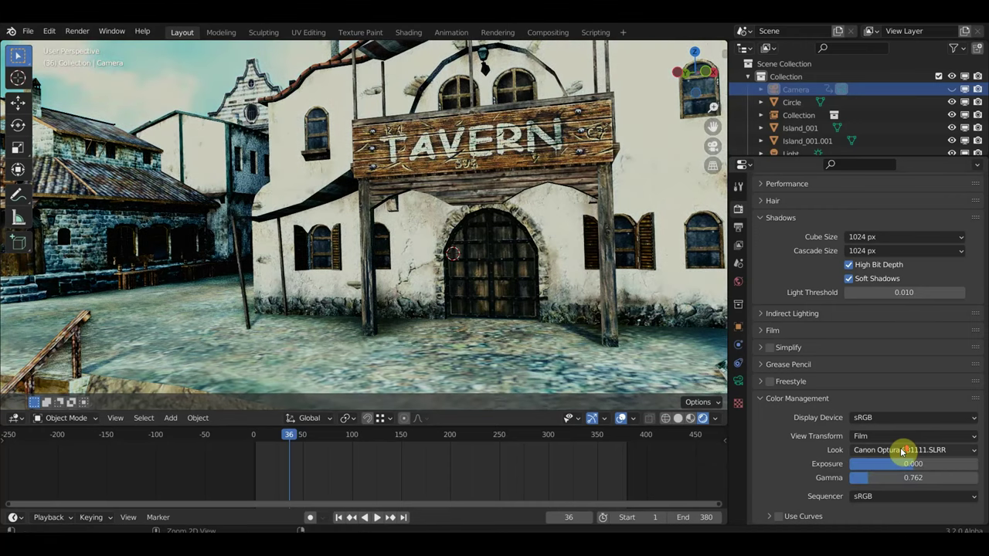
ctrl+scroll(902, 450, down, 1)
ctrl+scroll(902, 451, down, 1)
ctrl+scroll(901, 451, down, 1)
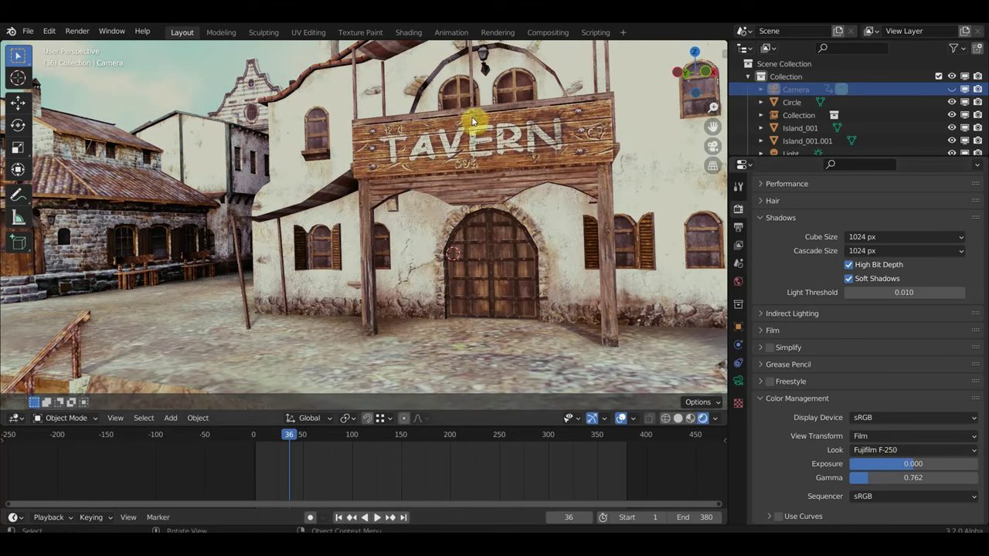
ctrl+scroll(924, 450, down, 1)
ctrl+scroll(924, 452, down, 1)
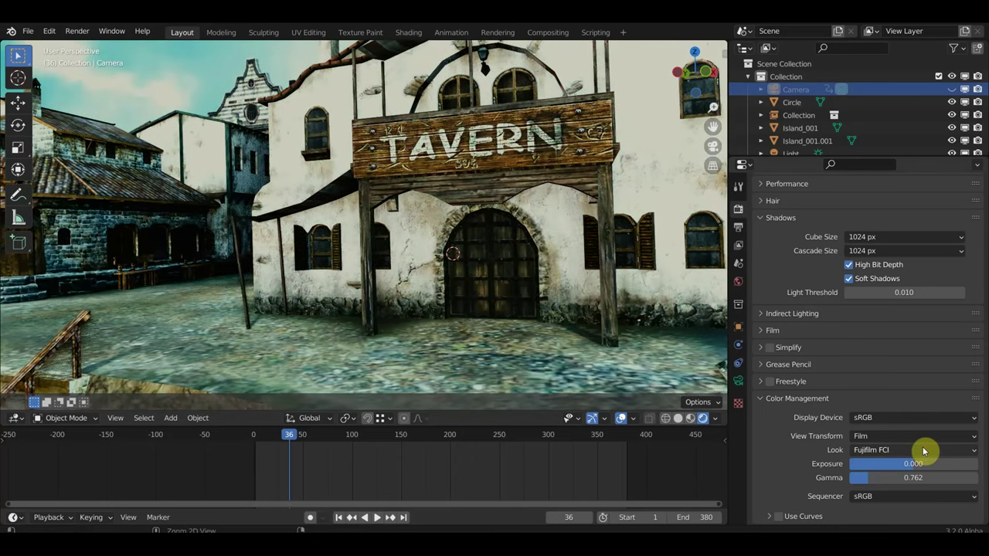
ctrl+scroll(924, 450, up, 1)
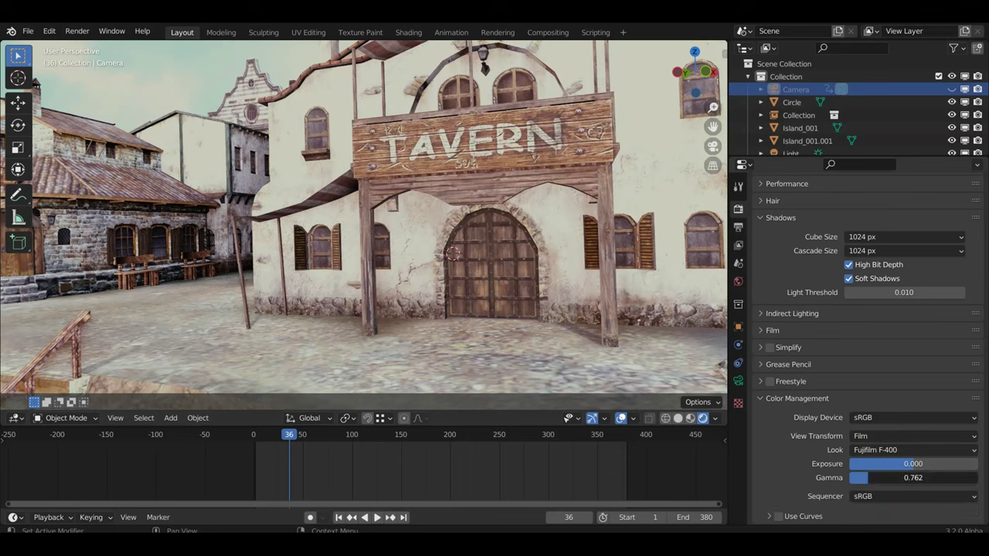
drag(867, 477, 848, 478)
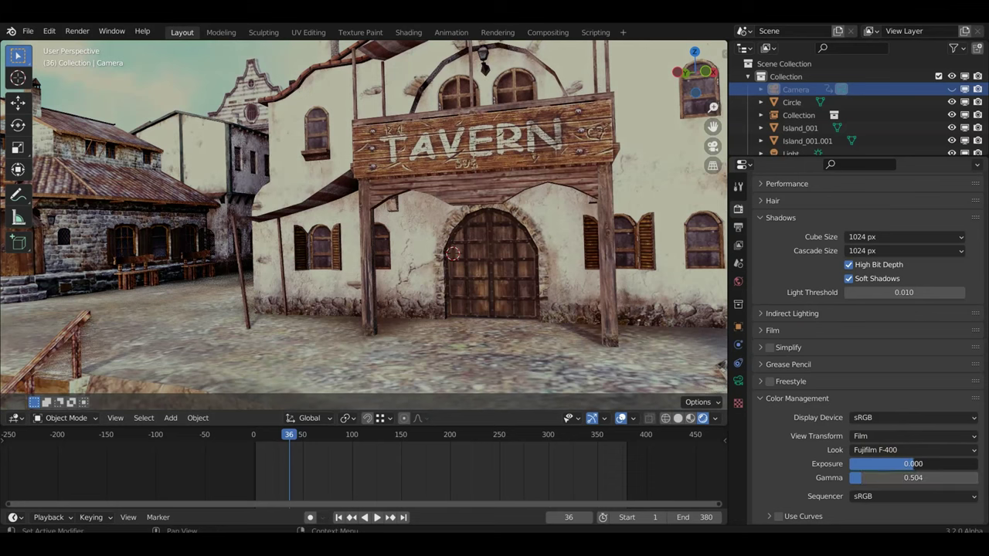
mouse_move(888, 463)
mouse_down()
mouse_move(913, 463)
mouse_move(870, 463)
mouse_move(882, 464)
mouse_up()
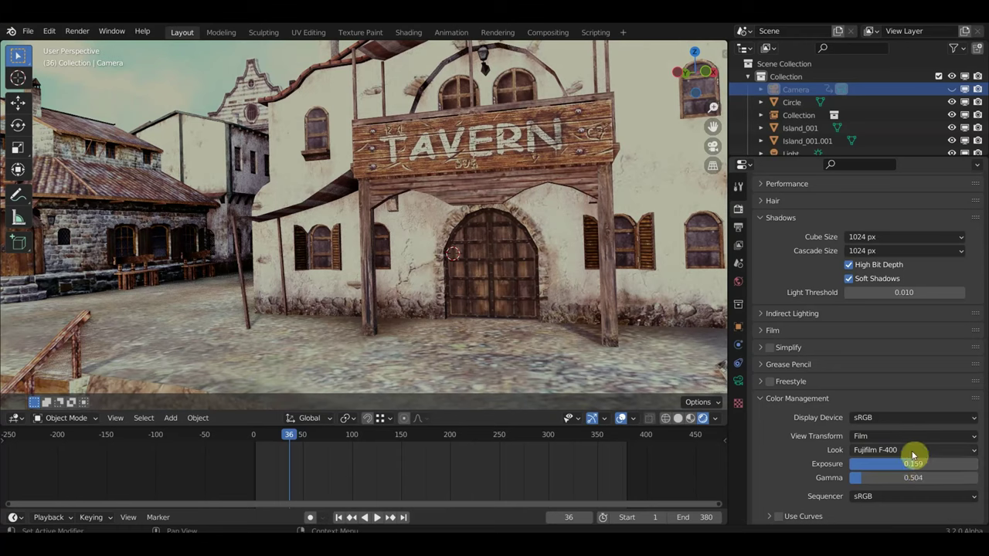
Try Eastman and Kodak looks, ending on Kodak Ektachrome 100 with exposure 0.714 and gamma 0.504.
ctrl+scroll(913, 452, up, 1)
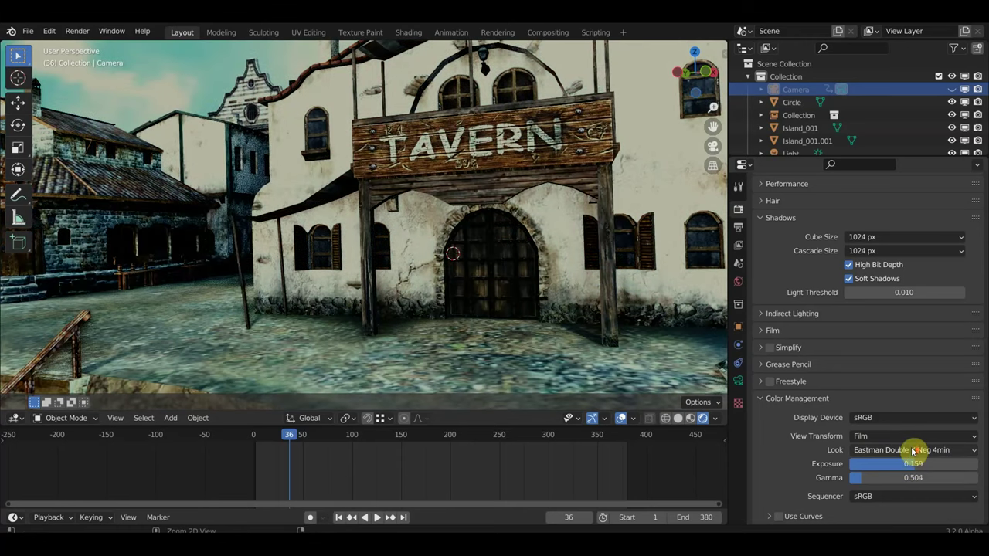
ctrl+scroll(913, 451, up, 1)
ctrl+scroll(913, 452, up, 1)
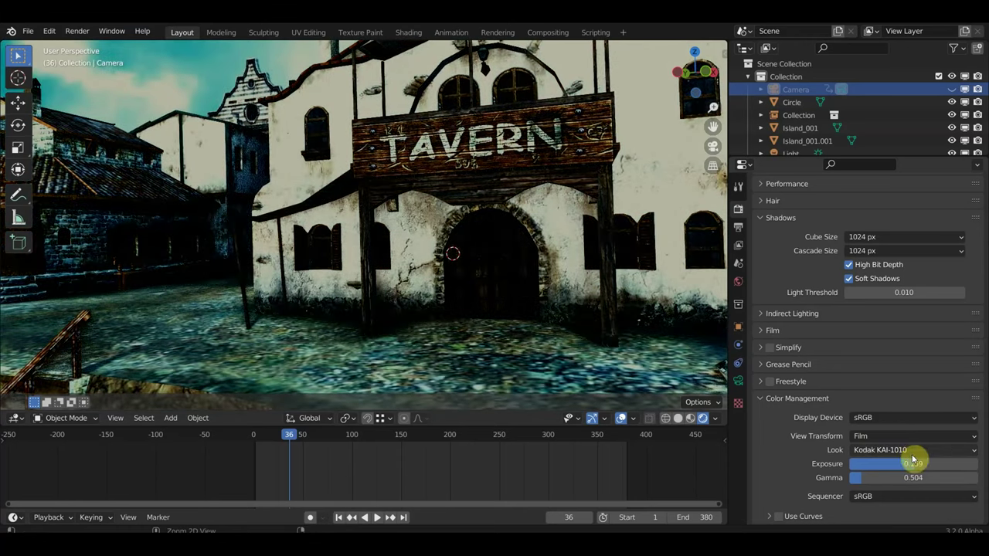
ctrl+scroll(913, 451, down, 3)
ctrl+scroll(913, 449, up, 2)
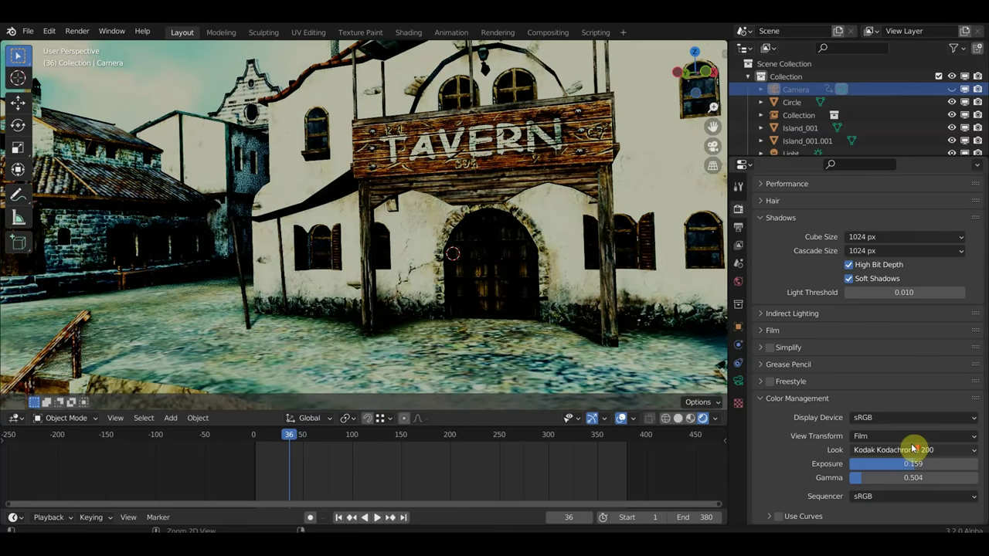
ctrl+scroll(911, 448, down, 1)
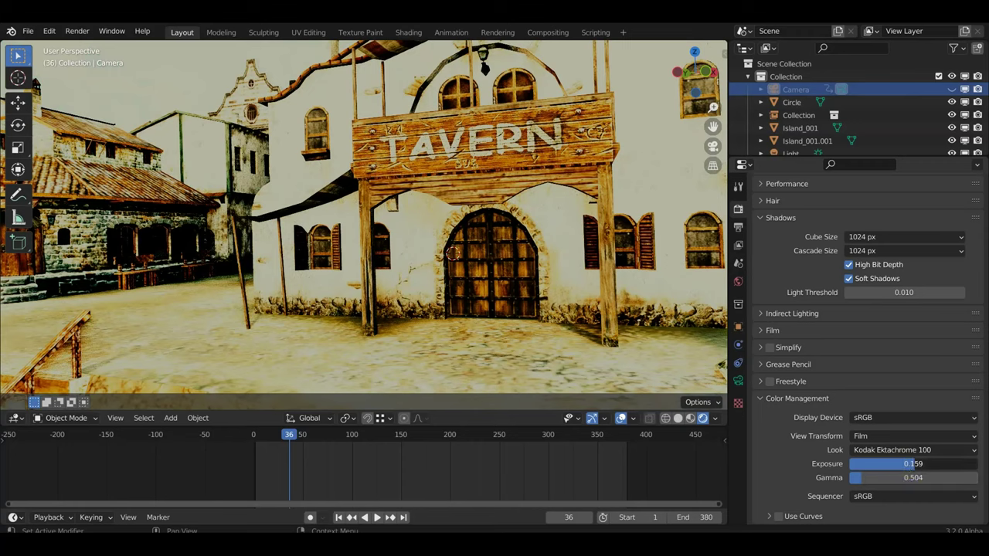
mouse_move(912, 464)
mouse_down()
mouse_move(888, 463)
mouse_move(950, 464)
mouse_up()
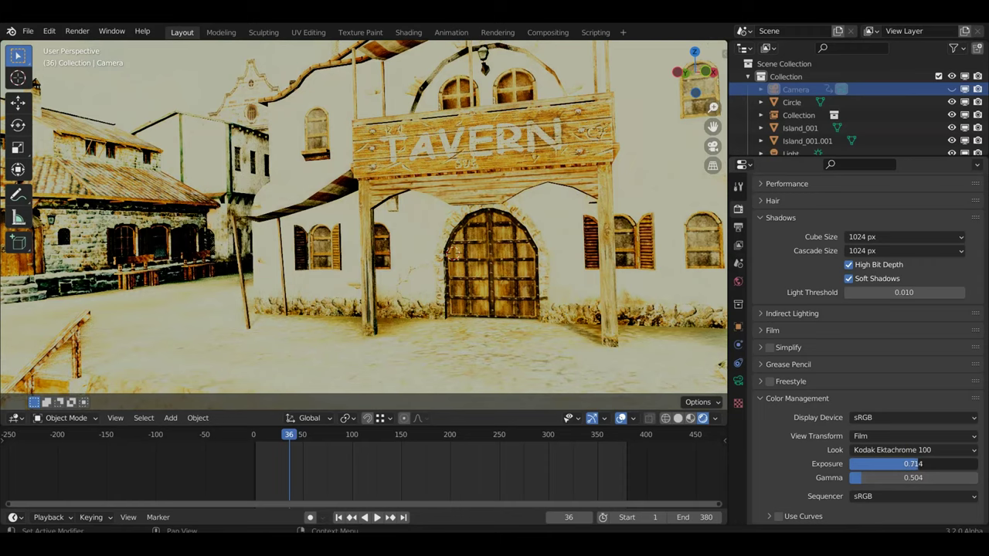
drag(911, 463, 896, 464)
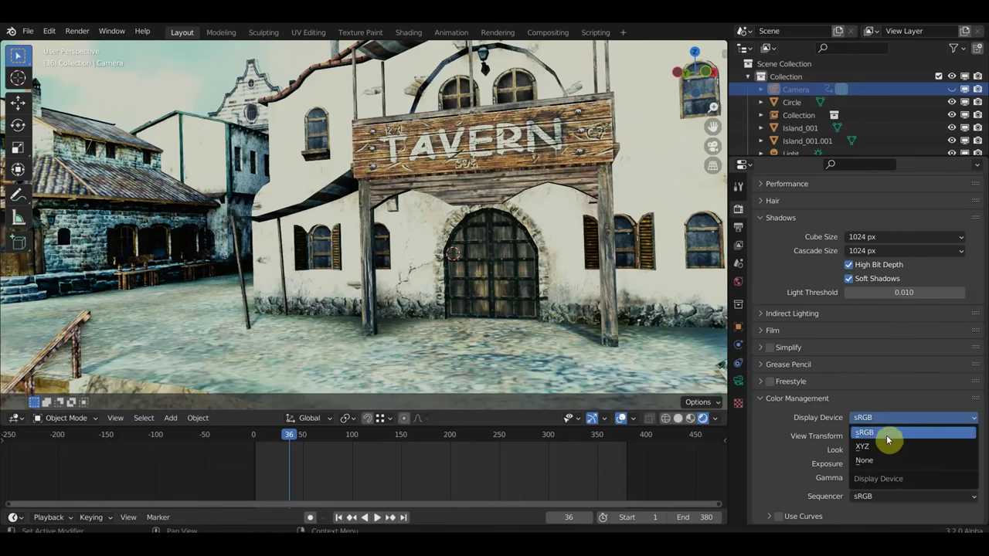
Apply the Canon Optura 981111 look at exposure 0.397 and orbit round to the cliff and dock.
click(886, 448)
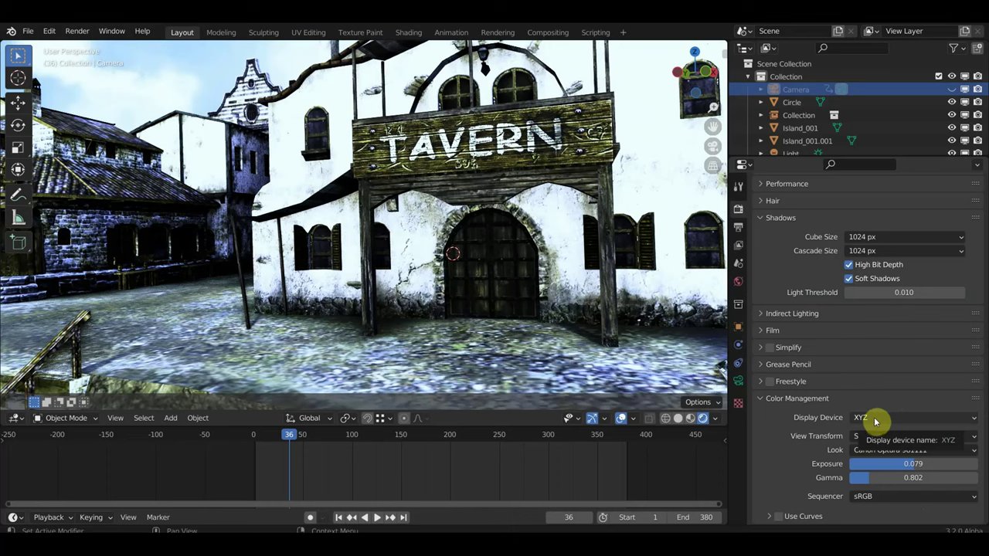
mouse_move(919, 464)
mouse_down()
mouse_move(888, 464)
mouse_move(919, 463)
mouse_move(908, 463)
mouse_up()
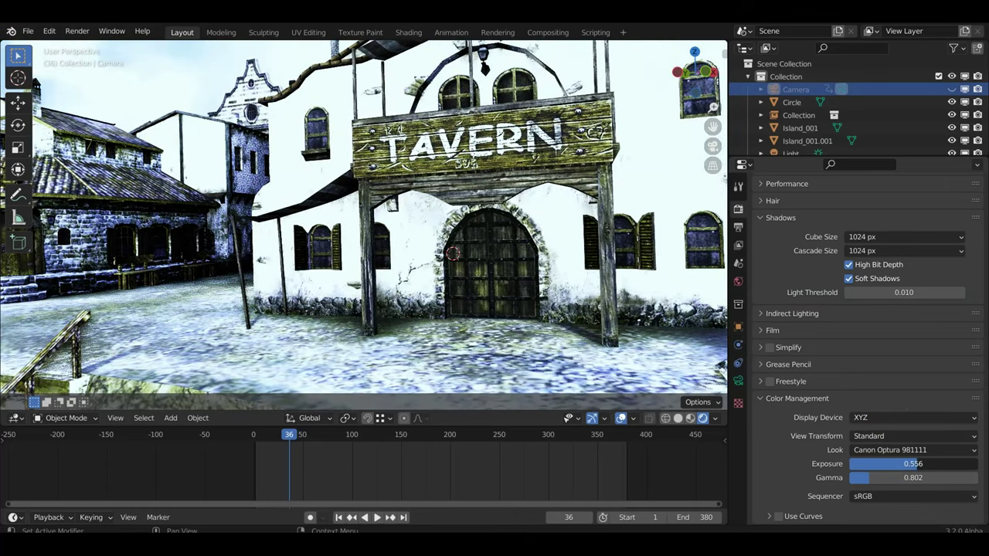
middle_drag(543, 290, 295, 292)
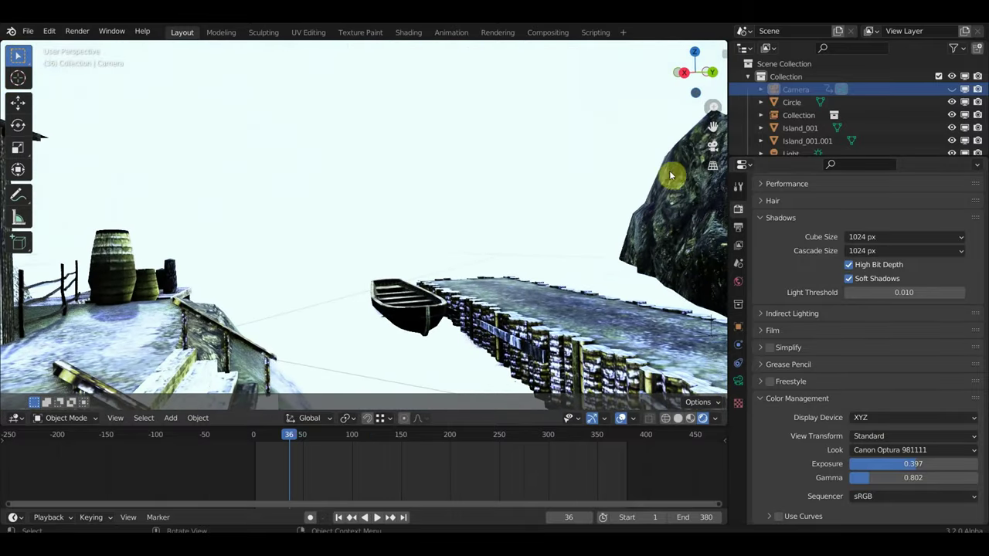
Lower the scene exposure from -1.905 to -2.143.
click(716, 418)
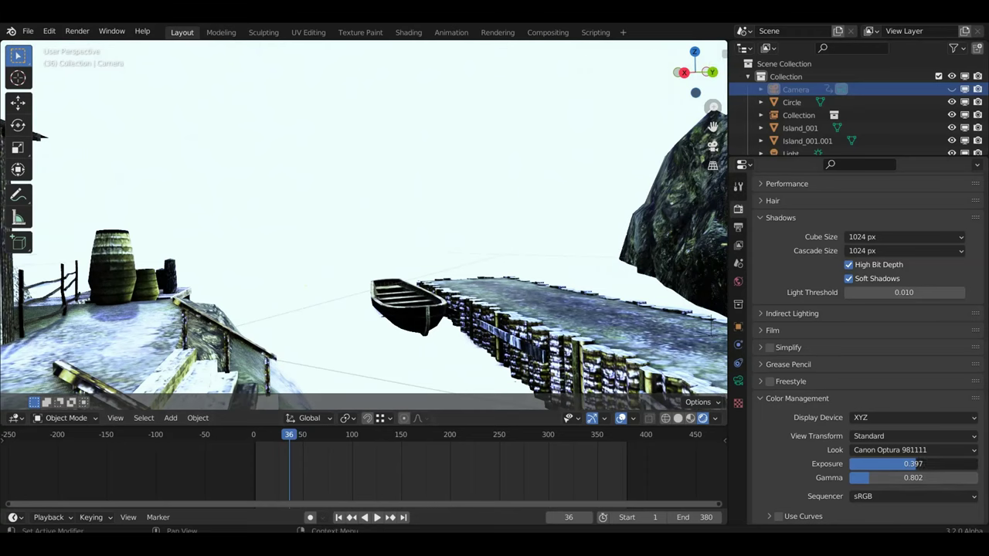
drag(919, 464, 865, 463)
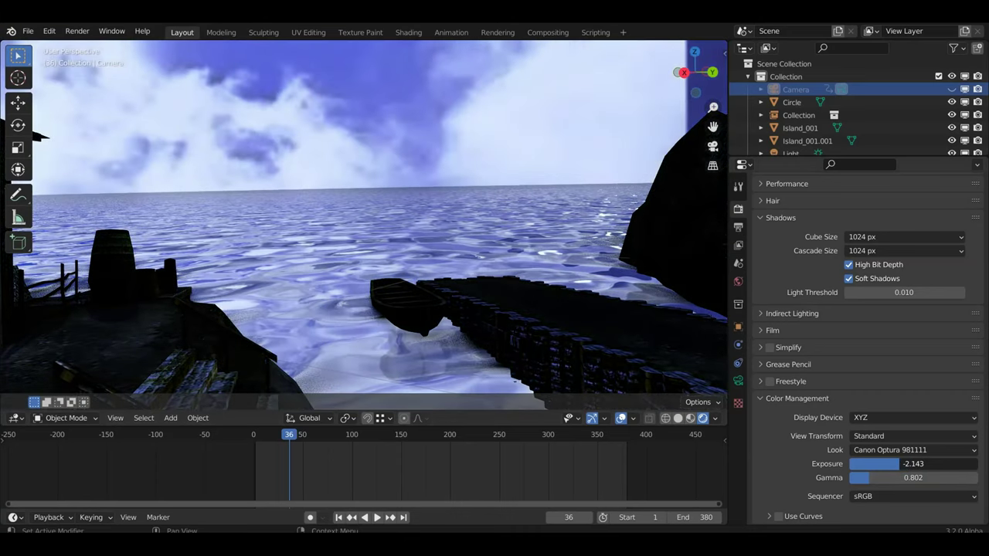
drag(905, 464, 896, 463)
Orbit and zoom out to face the tavern among the neighbouring town buildings.
mouse_move(502, 347)
middle_down()
mouse_move(693, 353)
mouse_move(10, 347)
mouse_move(42, 348)
middle_up()
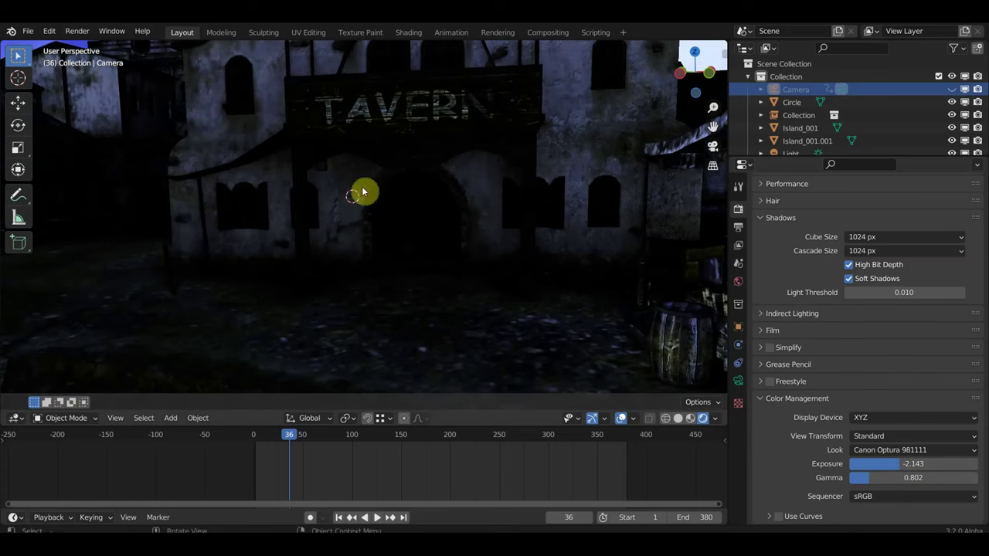
scroll(508, 235, down, 4)
mouse_move(479, 224)
middle_down()
mouse_move(219, 170)
mouse_move(256, 211)
mouse_move(336, 183)
mouse_move(574, 218)
middle_up()
scroll(430, 216, down, 3)
mouse_move(481, 216)
middle_down()
mouse_move(389, 214)
mouse_move(381, 203)
middle_up()
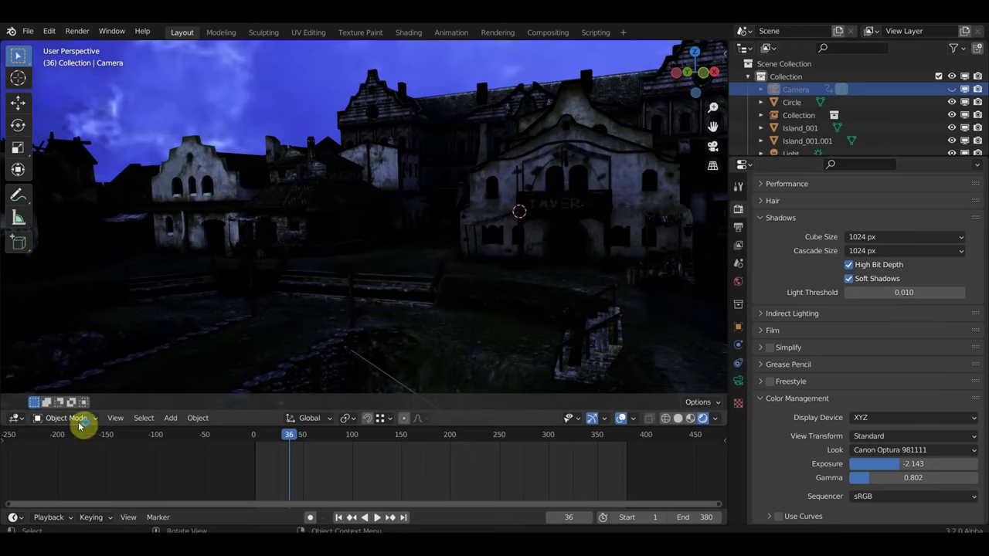
Add a Sun light and set its strength to 1000 in the light settings.
click(176, 421)
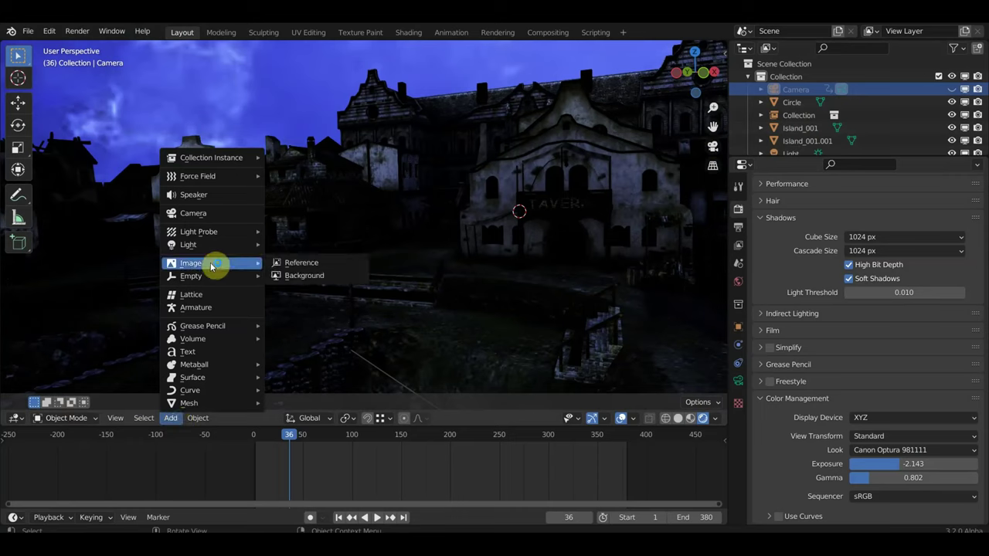
mouse_move(201, 244)
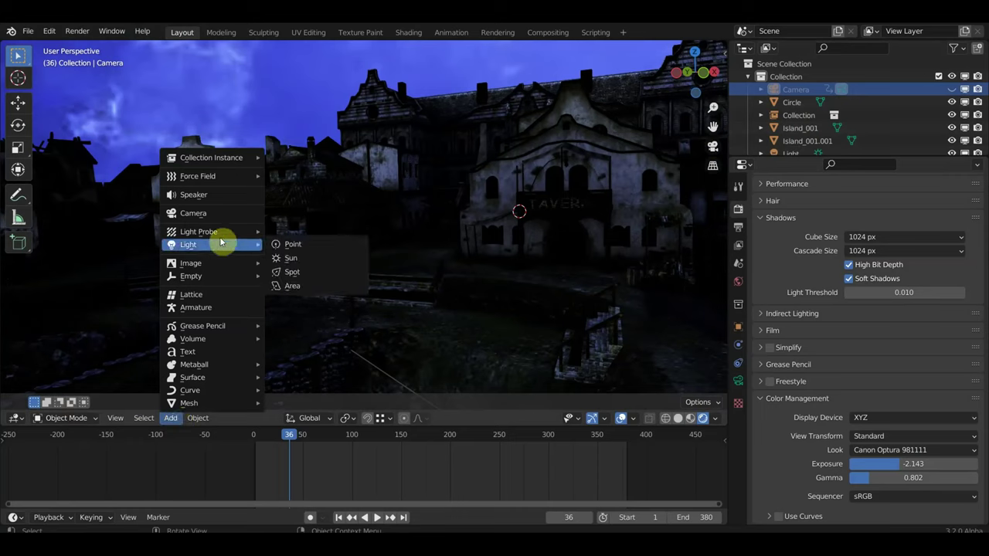
click(294, 261)
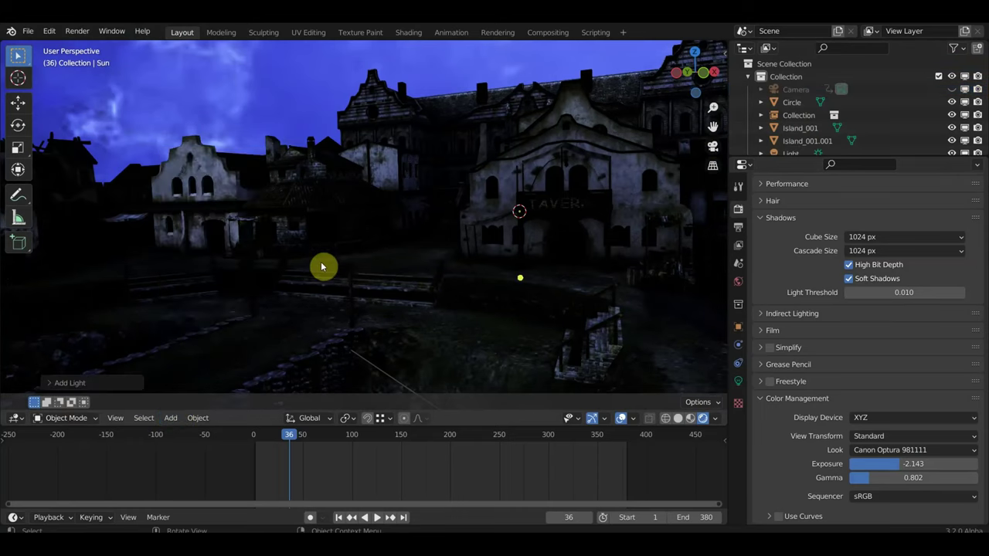
click(738, 378)
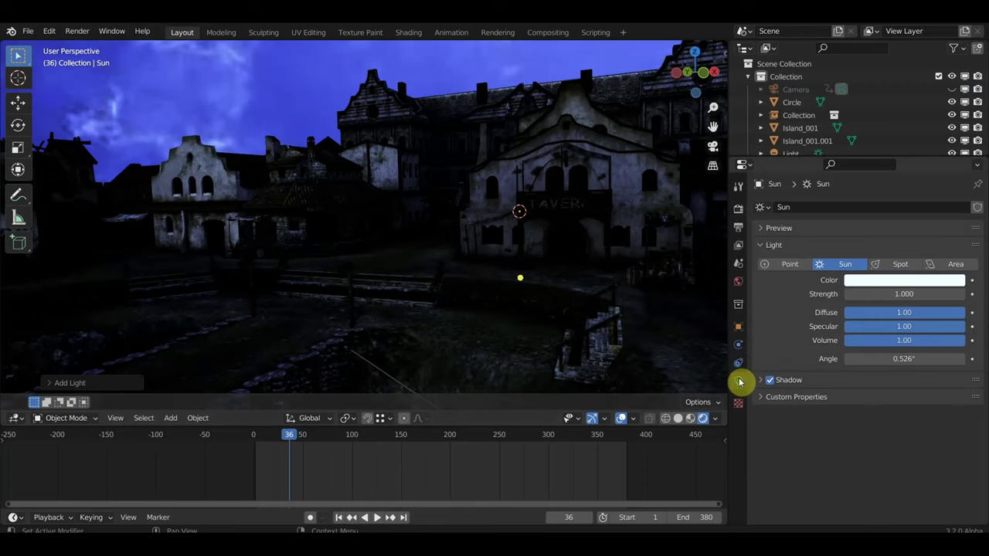
click(889, 293)
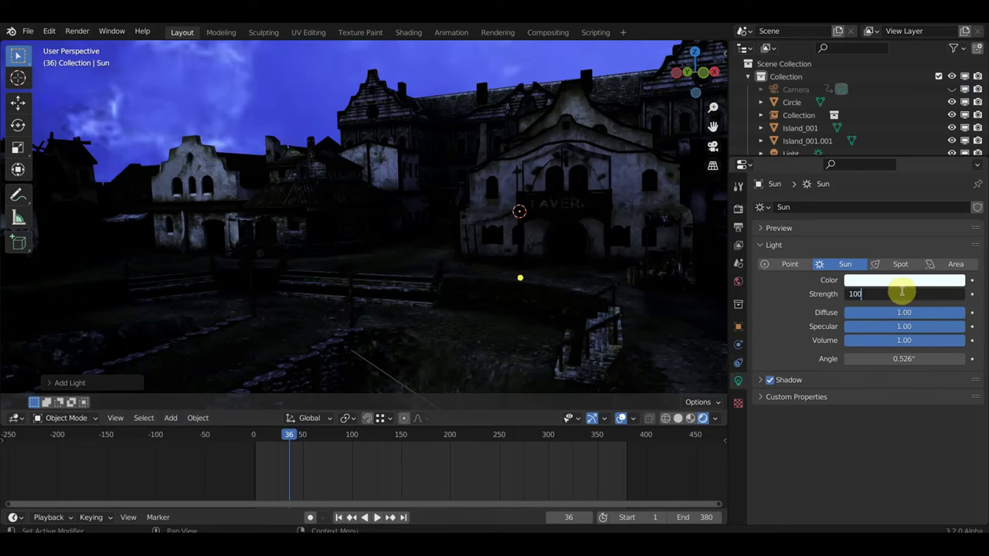
text(0)
key(Return)
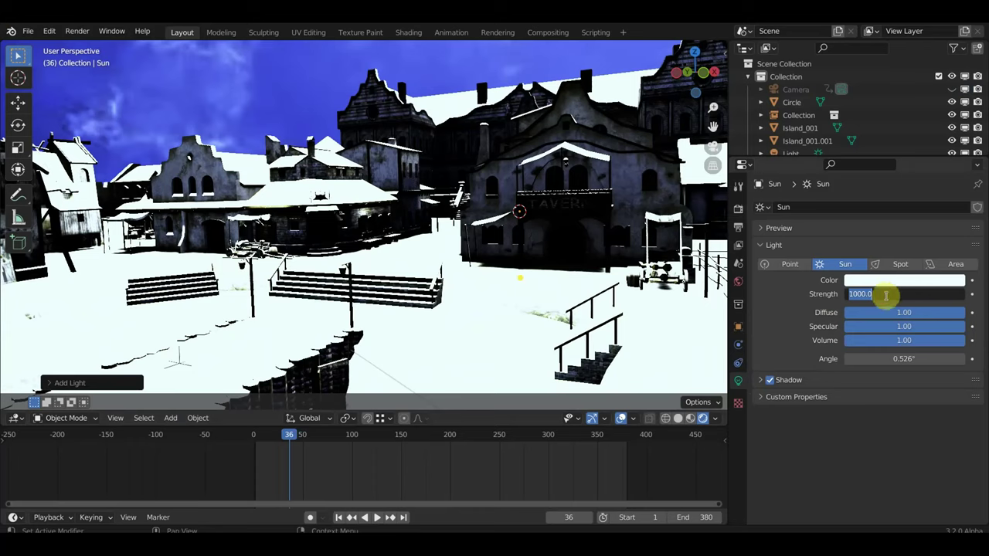
Change the light type to Point and raise its power to 20000 W.
click(796, 264)
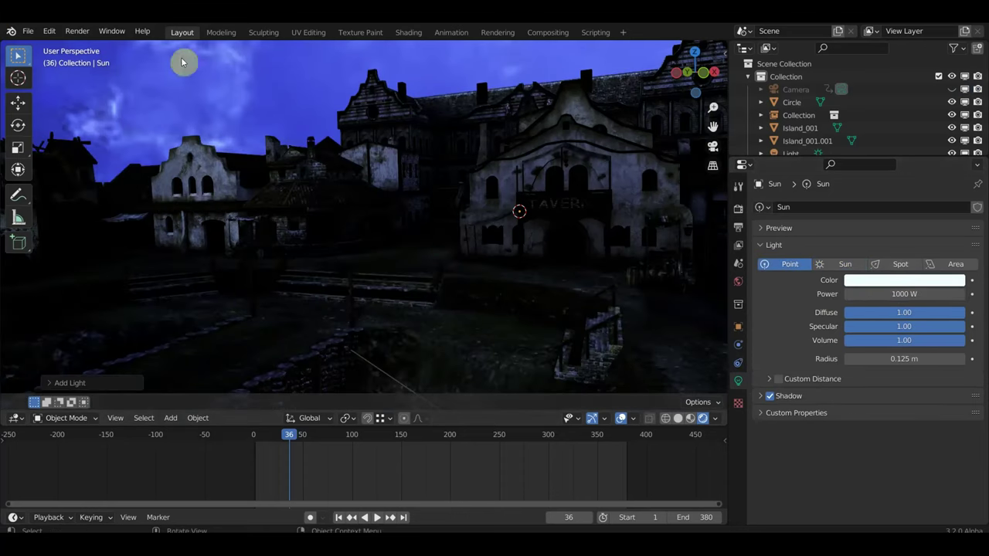
drag(893, 294, 896, 295)
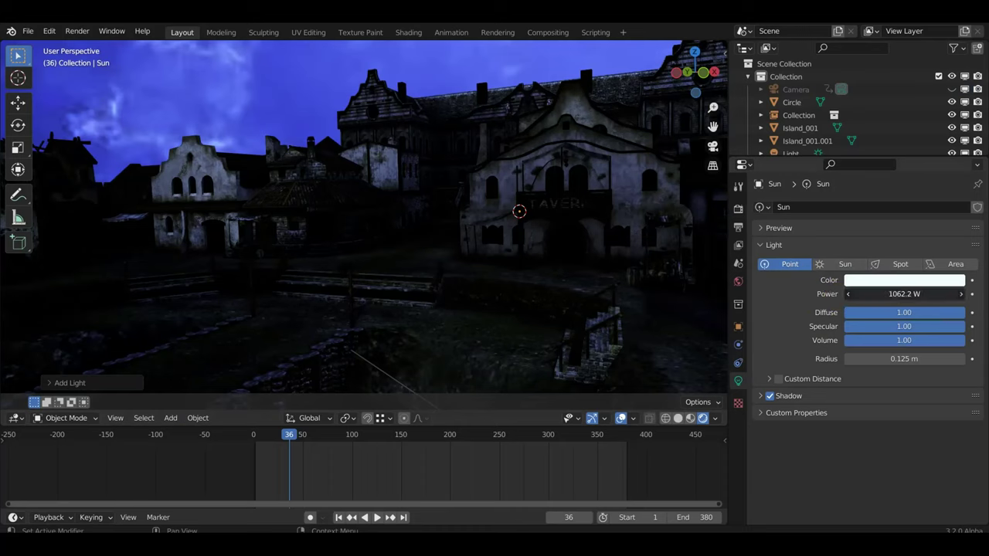
click(897, 293)
text(20000)
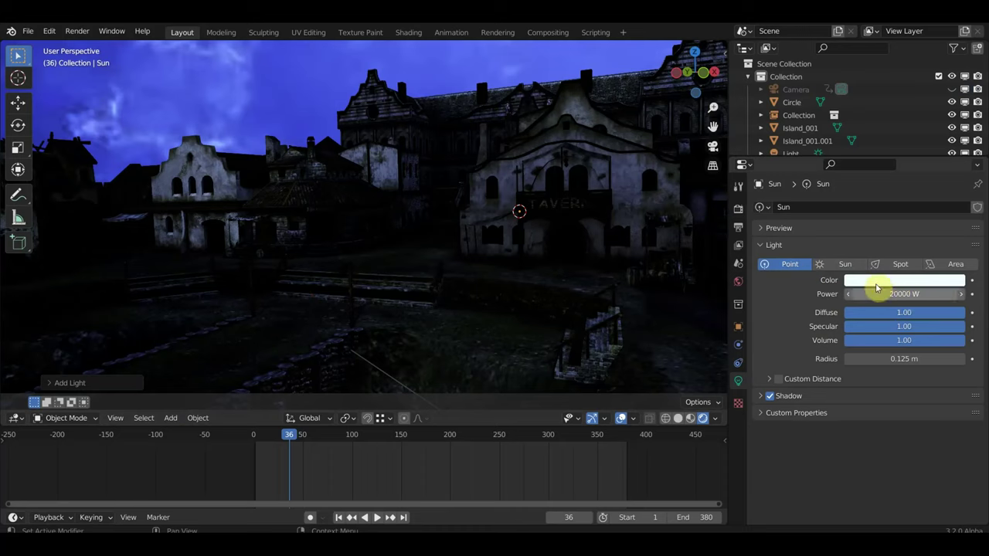
key(Return)
mouse_move(640, 265)
middle_down()
mouse_move(648, 238)
mouse_move(541, 247)
middle_up()
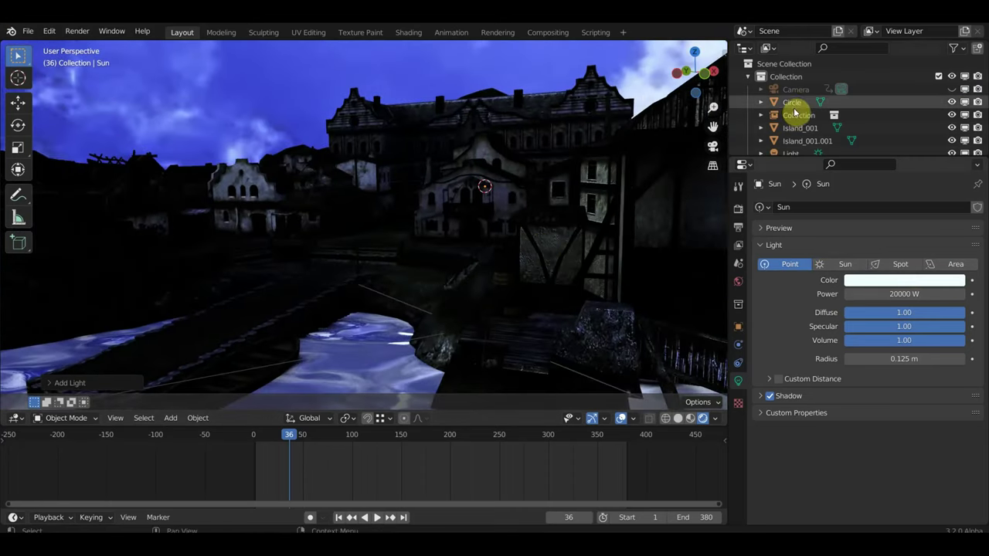
Switch to the Move tool, zoom out, and make first moves of the Sun light.
click(17, 104)
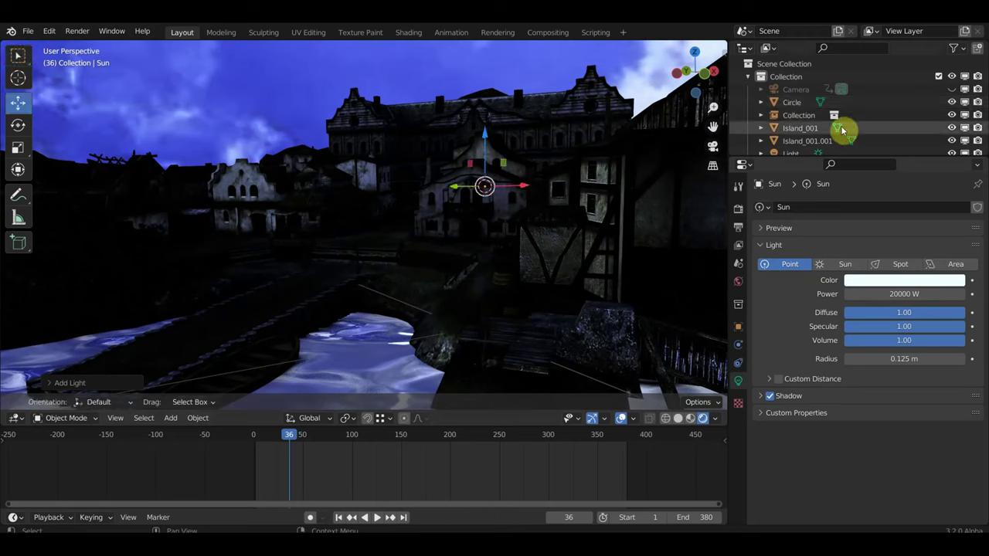
scroll(808, 147, down, 2)
scroll(808, 147, down, 1)
scroll(808, 148, down, 2)
scroll(808, 151, down, 1)
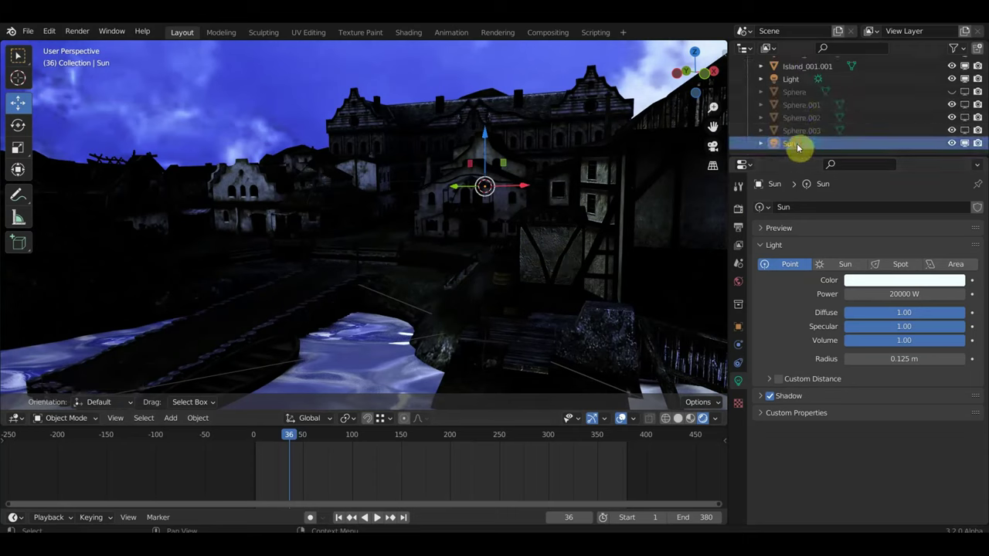
key(g)
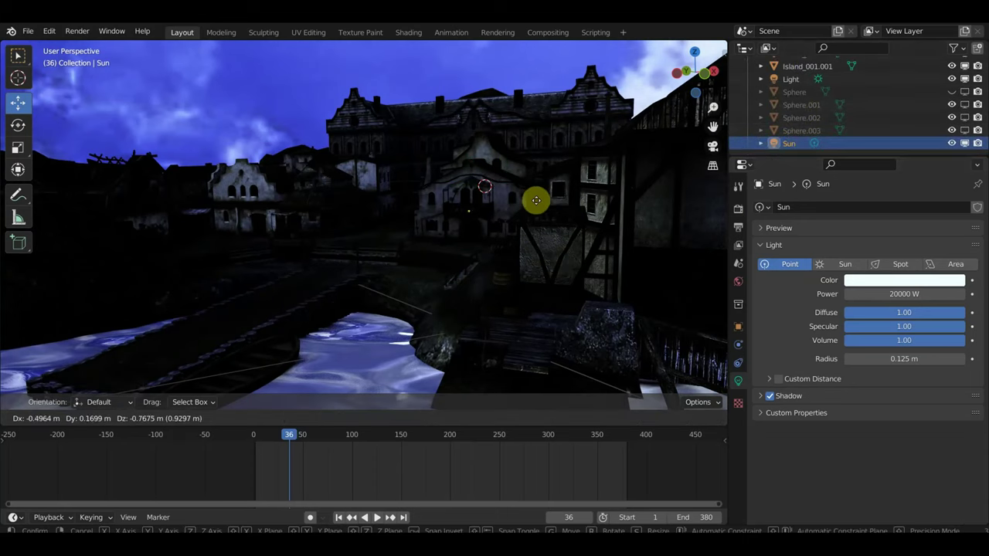
click(530, 221)
mouse_move(530, 221)
middle_down()
mouse_move(424, 221)
mouse_move(558, 214)
middle_up()
key(g)
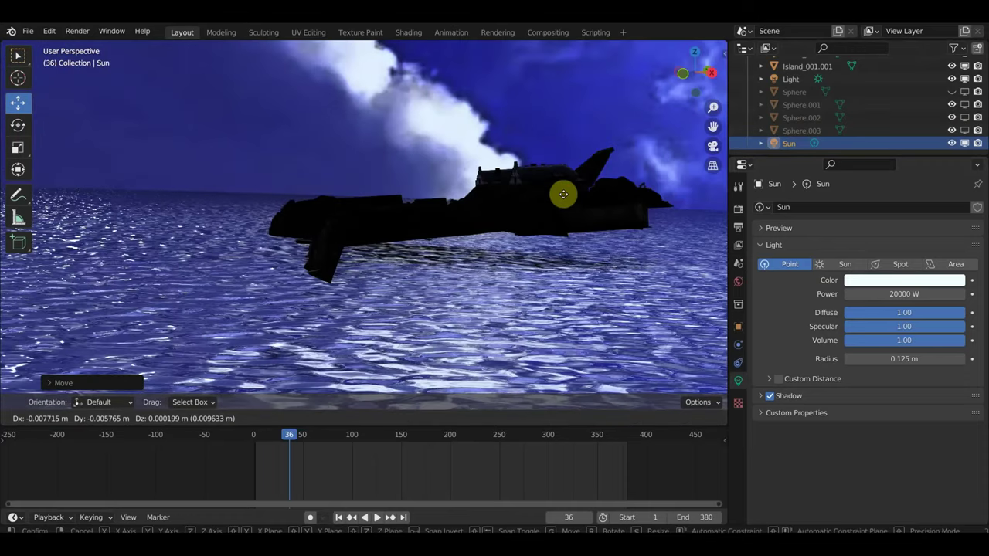
click(498, 154)
Orbit around the island and move the Sun light beside the ship, then near the island.
scroll(498, 159, up, 5)
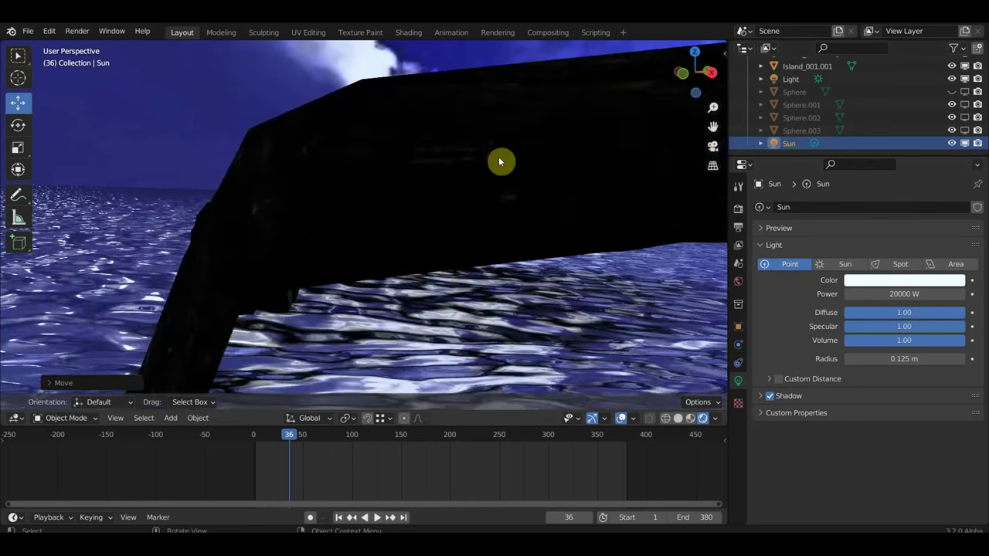
scroll(561, 250, down, 5)
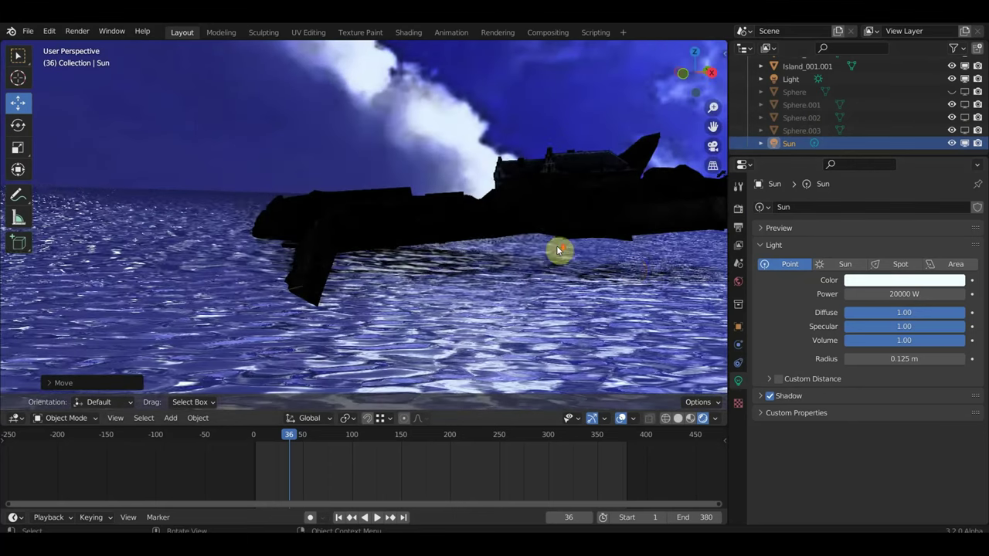
mouse_move(634, 269)
middle_down()
mouse_move(685, 286)
mouse_move(695, 276)
middle_up()
mouse_move(622, 258)
middle_down()
mouse_move(608, 310)
mouse_move(556, 332)
mouse_move(508, 278)
mouse_move(527, 275)
middle_up()
scroll(527, 274, down, 2)
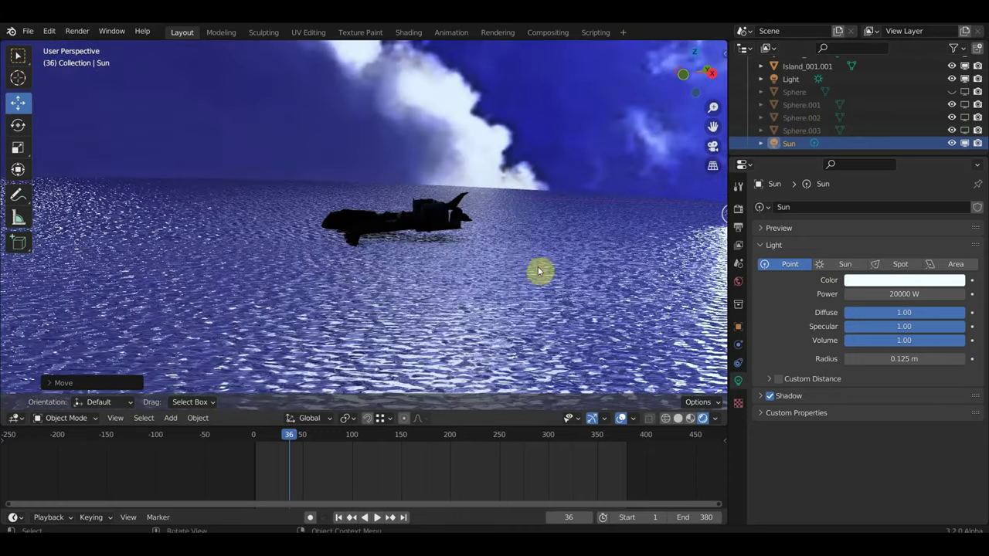
scroll(539, 271, down, 3)
key(g)
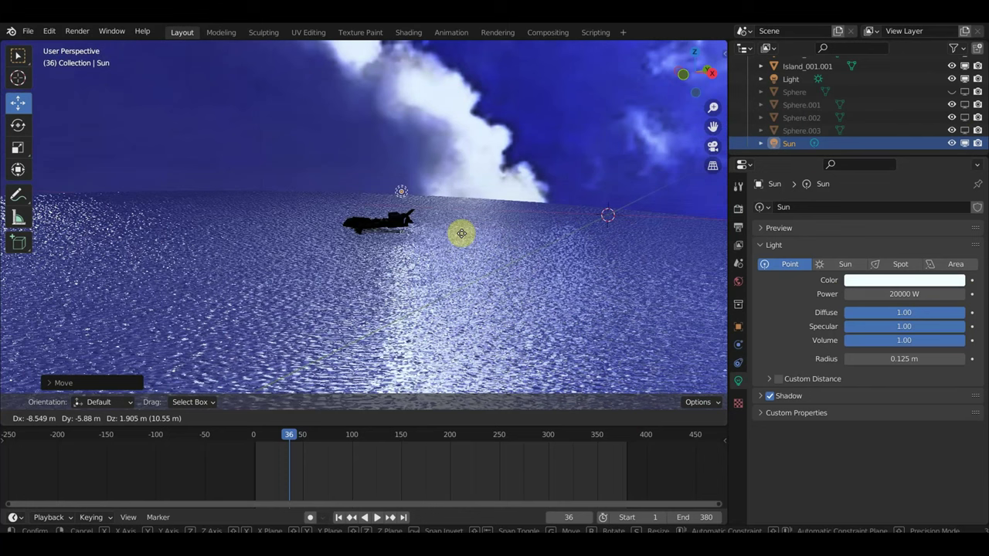
click(432, 259)
scroll(433, 259, up, 2)
mouse_move(419, 258)
middle_down()
mouse_move(497, 280)
mouse_move(544, 270)
middle_up()
key(g)
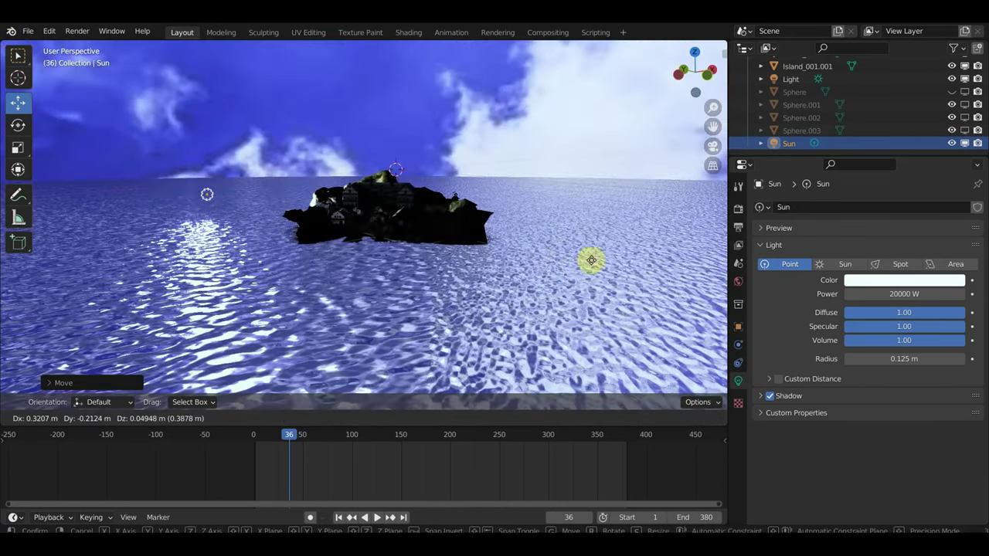
click(714, 246)
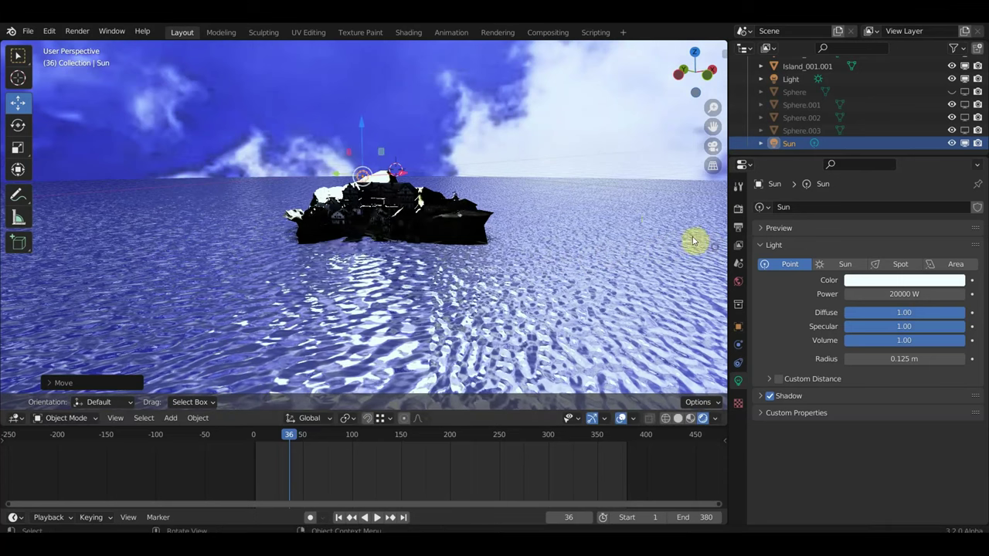
Place the Sun light directly above the island and start editing its power.
mouse_move(631, 217)
middle_down()
mouse_move(545, 229)
mouse_move(432, 222)
mouse_move(564, 223)
middle_up()
key(g)
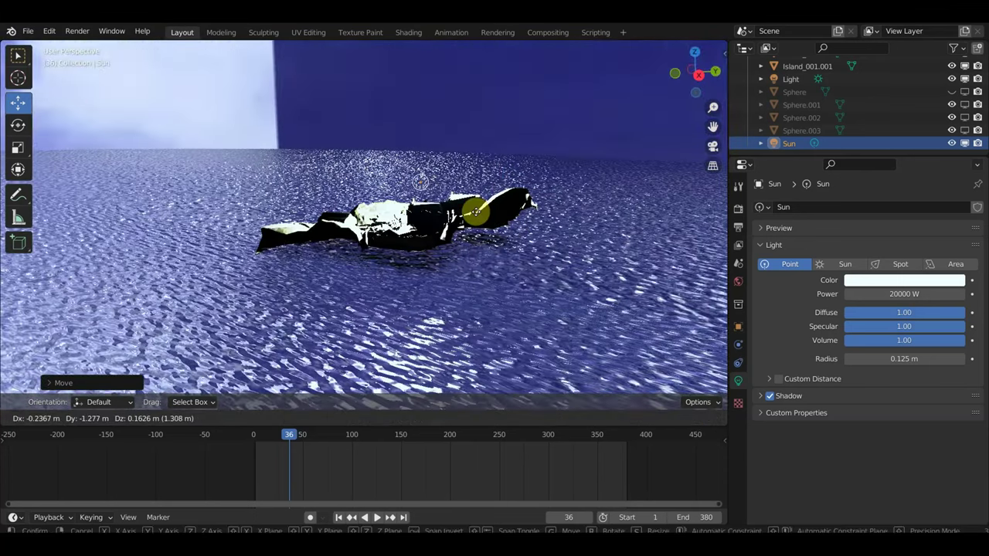
click(463, 210)
middle_drag(468, 214, 646, 229)
click(900, 293)
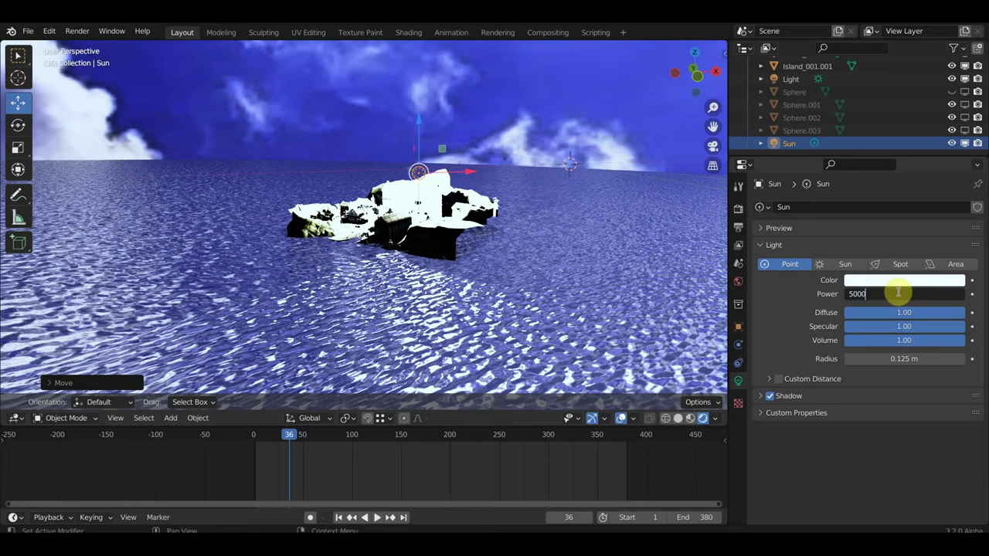
Set the light power to 5000 W and move the Sun light higher and to the right.
key(Return)
scroll(503, 279, up, 4)
scroll(496, 269, up, 4)
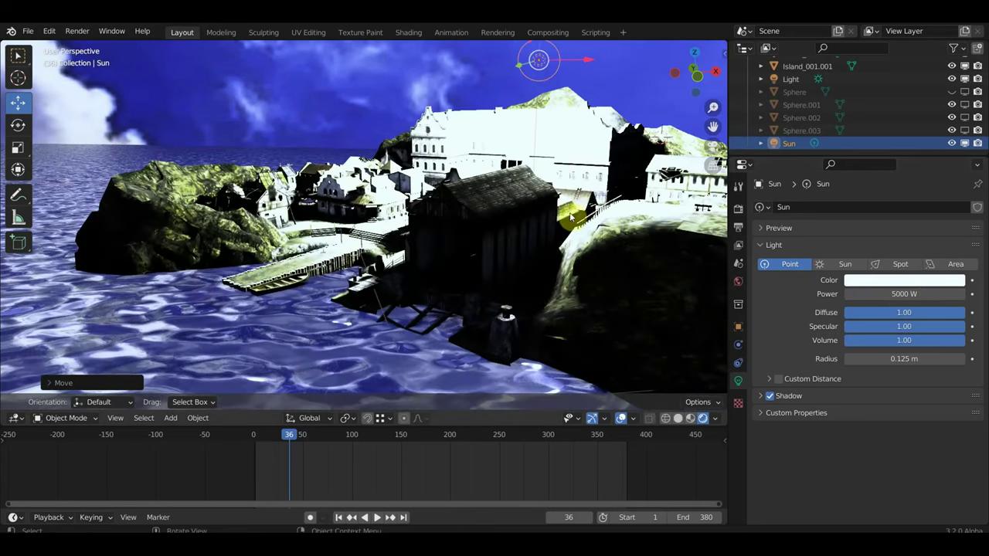
mouse_move(572, 219)
middle_down()
mouse_move(543, 243)
mouse_move(486, 221)
mouse_move(564, 162)
middle_up()
key(g)
mouse_move(579, 200)
middle_down()
mouse_move(530, 249)
mouse_move(587, 254)
mouse_move(628, 243)
mouse_move(691, 256)
mouse_move(609, 261)
middle_up()
click(527, 258)
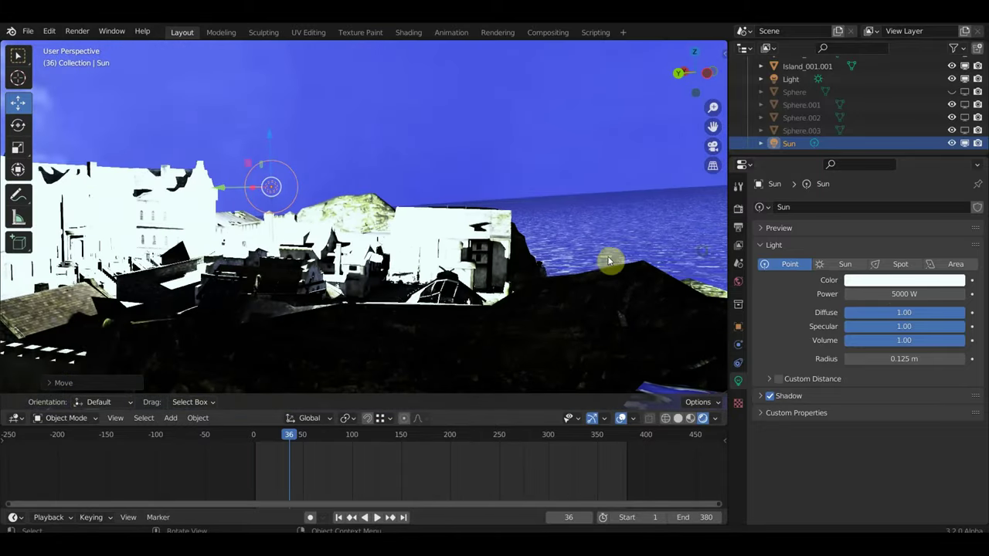
key(g)
click(24, 247)
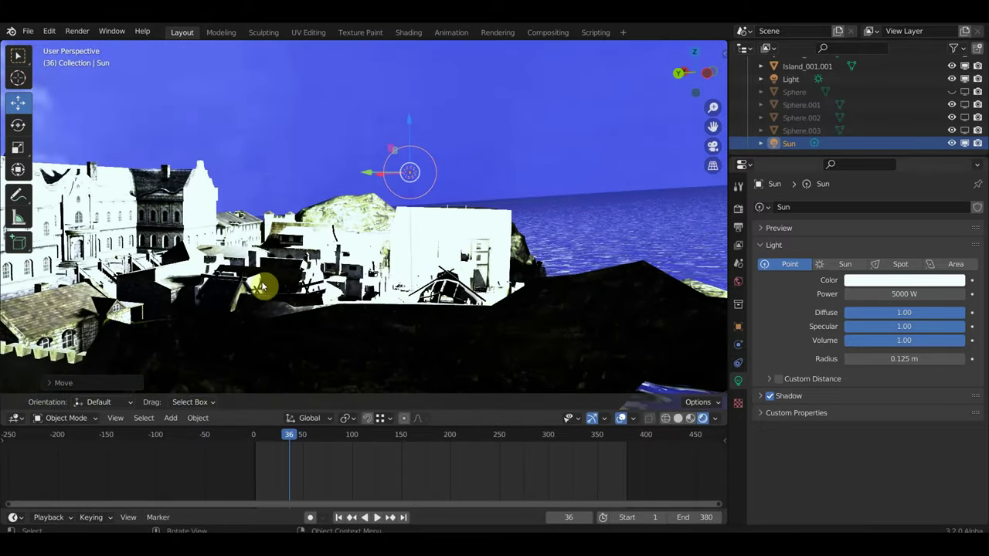
Cut the light power to 5 W, then settle on 20 W.
click(924, 297)
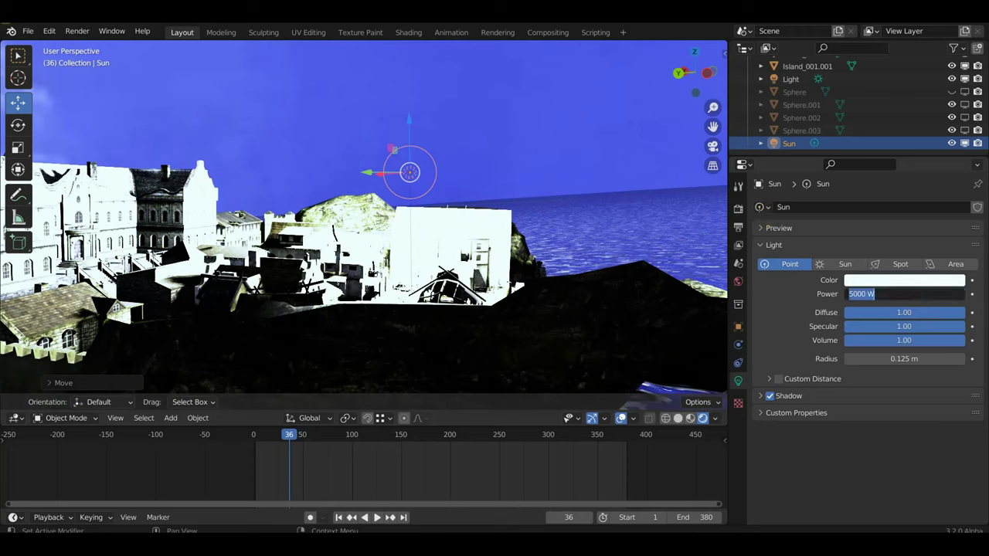
text(5)
key(Return)
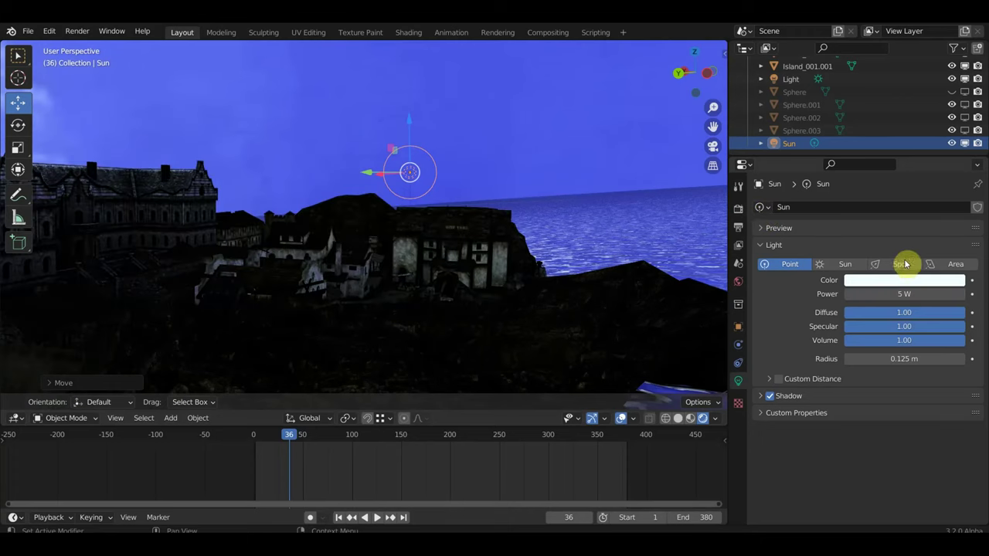
click(903, 294)
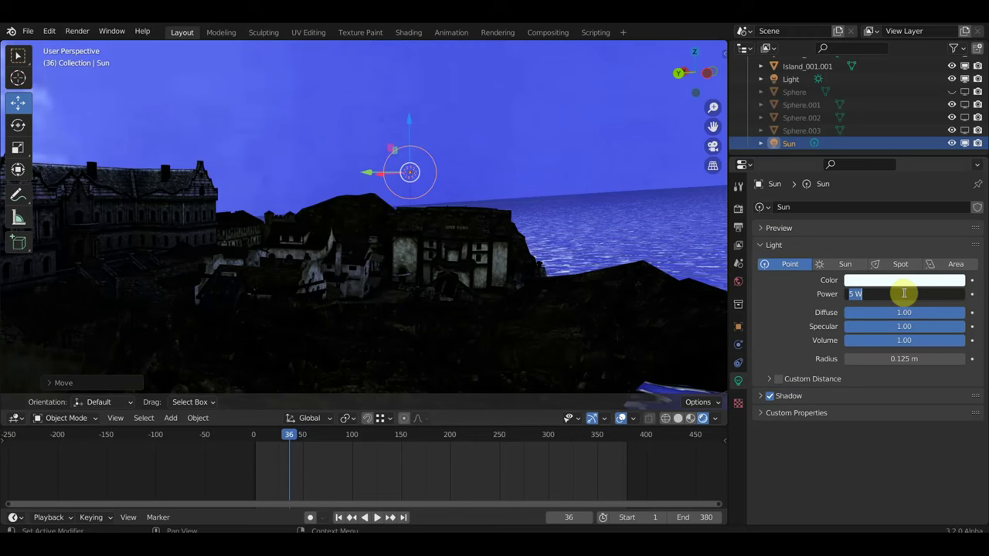
text(20)
key(Return)
Lower the light along Z and slide it left so it sits in front of the tavern facade.
drag(410, 115, 394, 194)
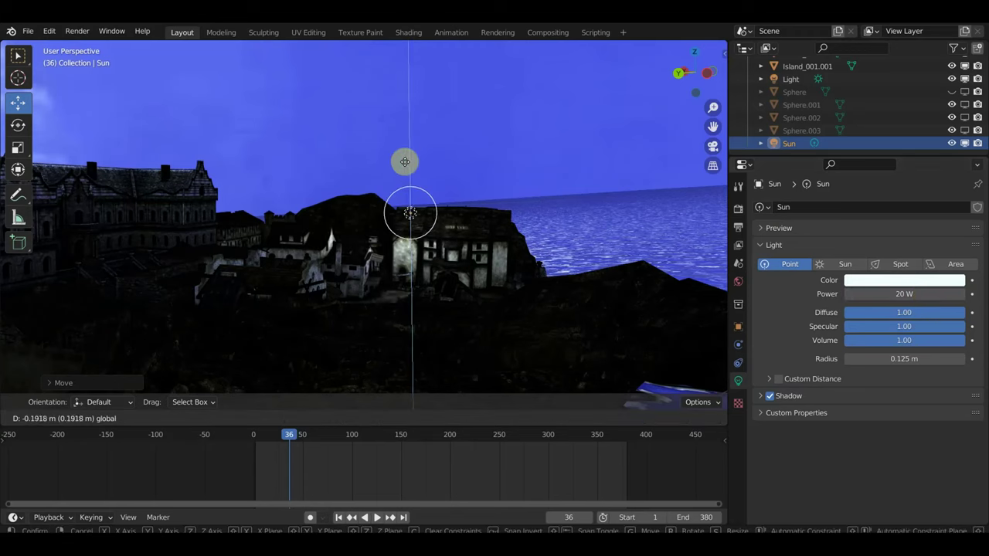
drag(394, 194, 392, 203)
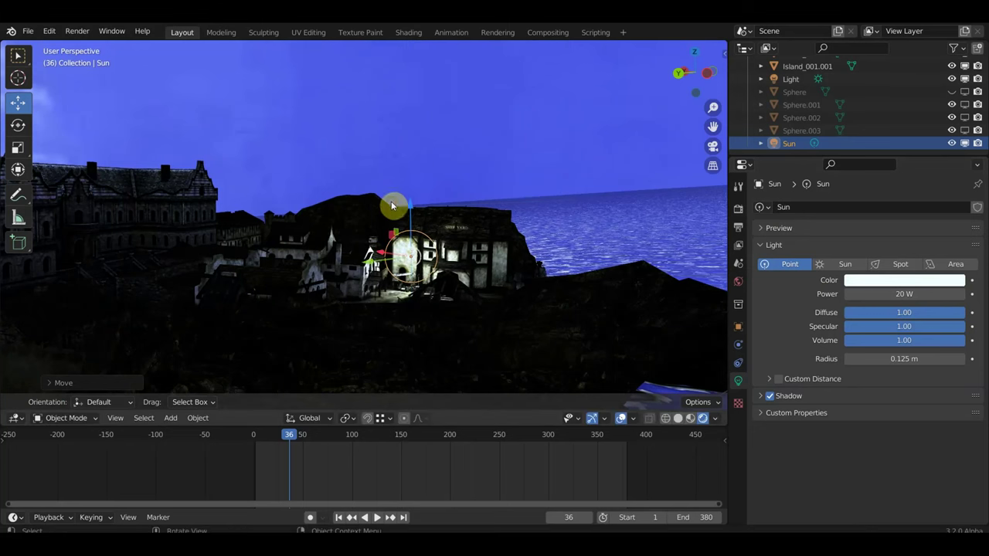
mouse_move(389, 198)
middle_down()
mouse_move(441, 217)
mouse_move(519, 209)
mouse_move(260, 347)
middle_up()
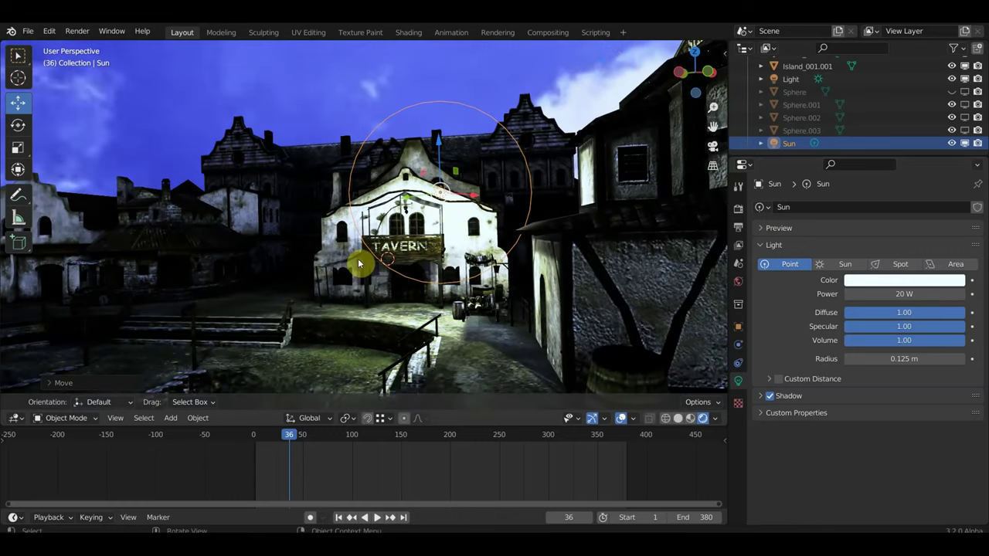
mouse_move(525, 207)
mouse_down()
mouse_move(332, 226)
mouse_move(353, 280)
mouse_up()
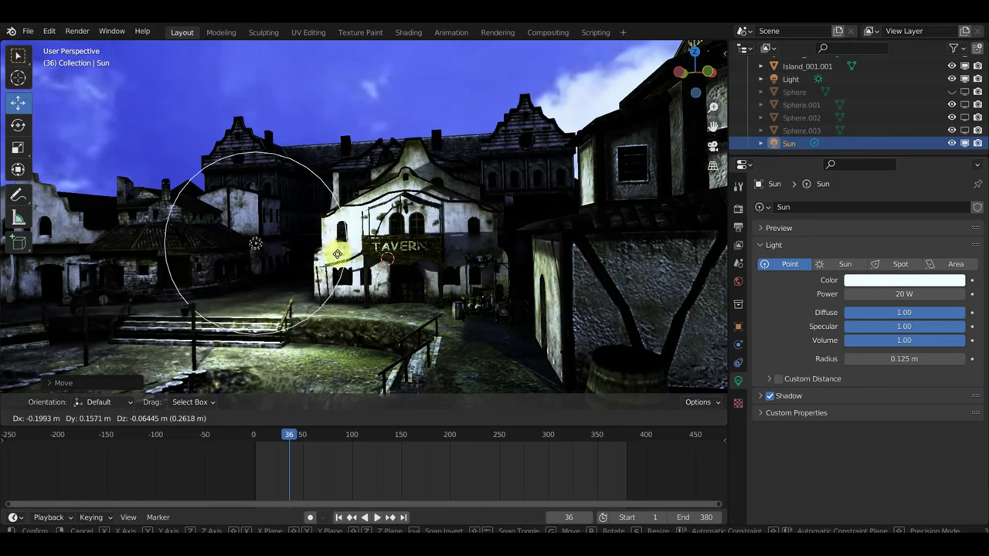
middle_drag(352, 279, 331, 267)
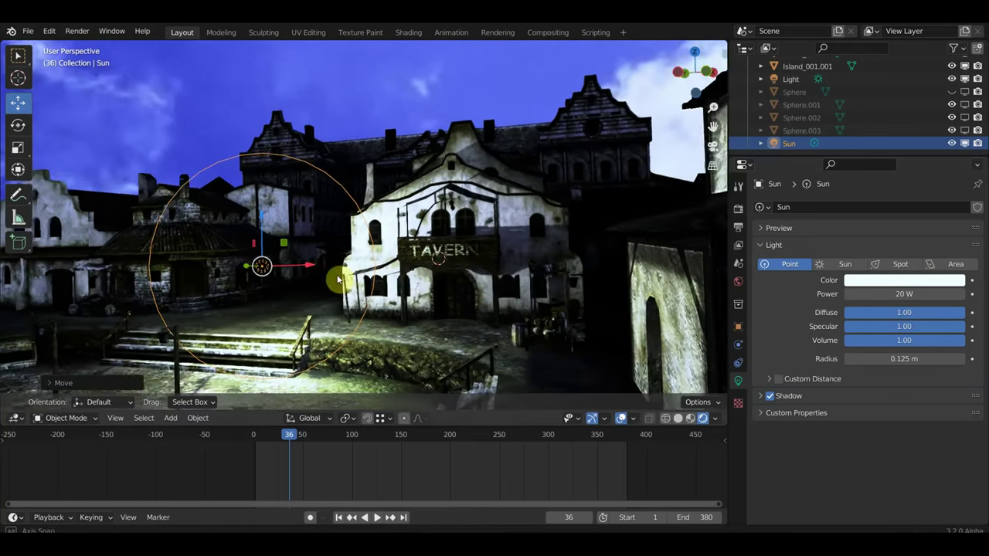
mouse_move(410, 300)
middle_down()
mouse_move(255, 155)
mouse_move(330, 224)
mouse_move(358, 228)
mouse_move(294, 232)
middle_up()
key(g)
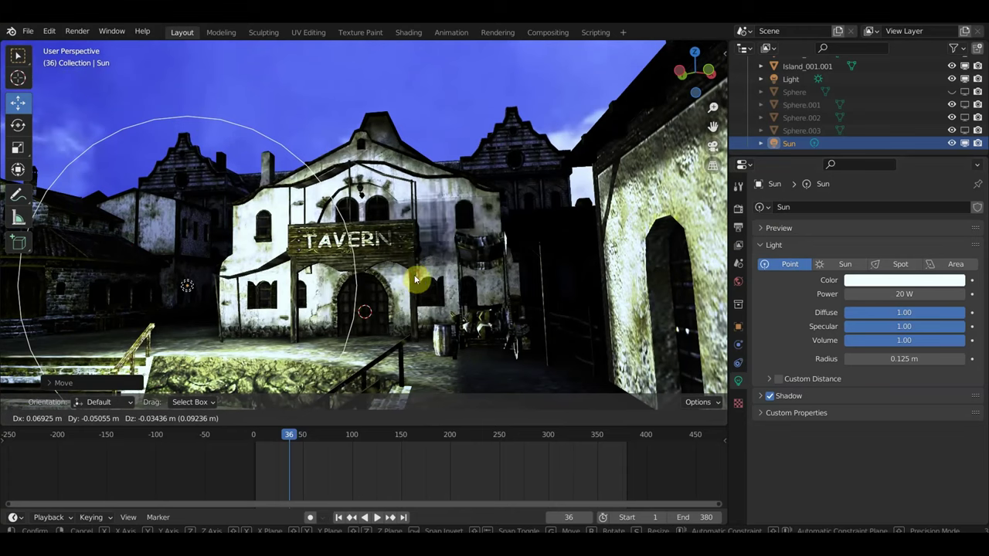
click(418, 279)
mouse_move(466, 309)
middle_down()
mouse_move(405, 199)
mouse_move(395, 239)
middle_up()
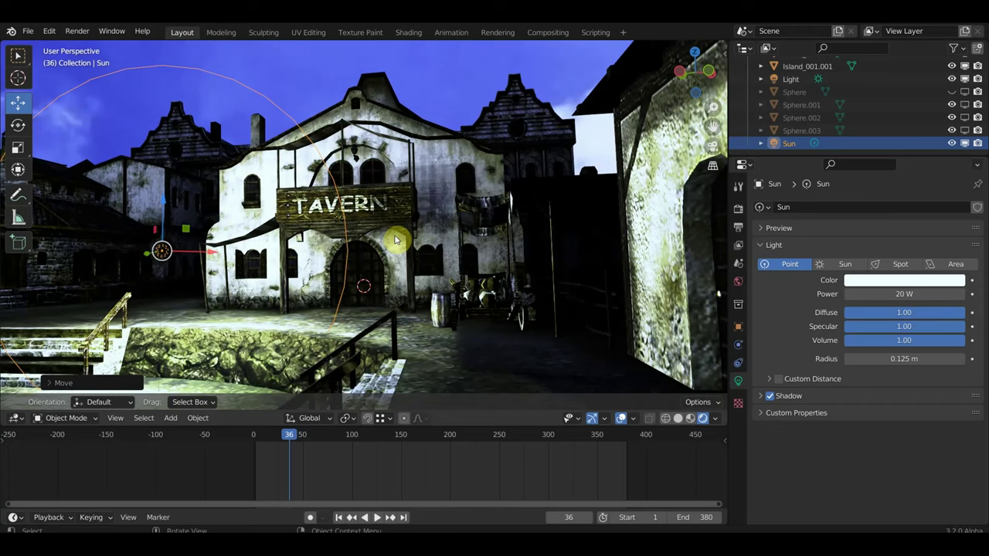
Drag the power down to about 17.3 W and switch the light type to Spot.
mouse_move(904, 293)
mouse_down()
mouse_move(889, 293)
mouse_move(901, 327)
mouse_move(905, 287)
mouse_move(920, 293)
mouse_move(893, 287)
mouse_up()
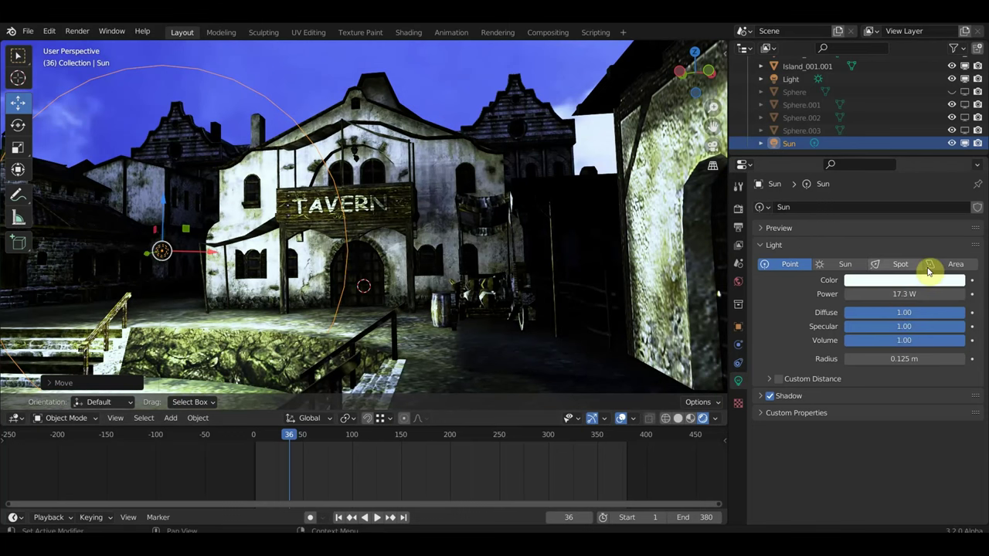
click(907, 265)
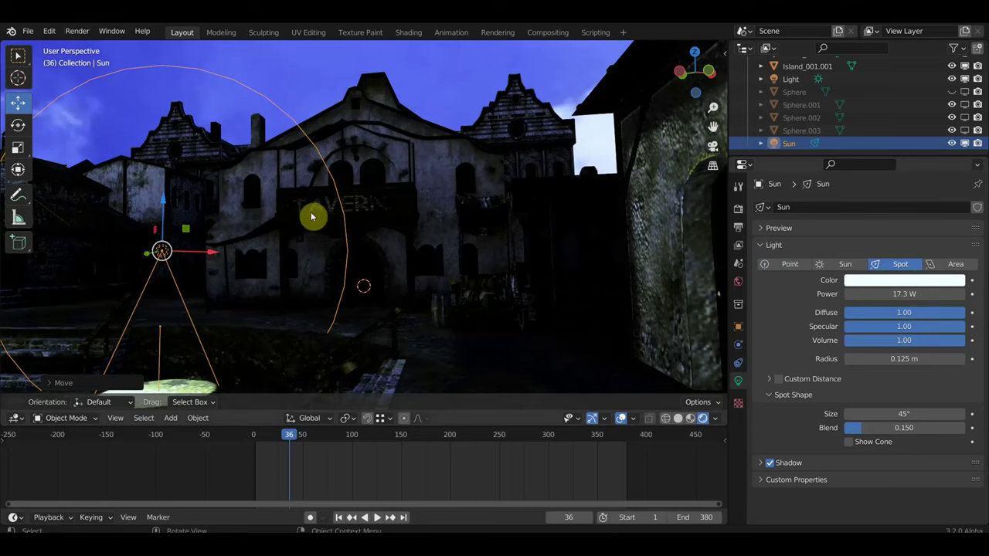
Swing the spot light's beam across the scene and upward, checking from above.
drag(326, 286, 275, 132)
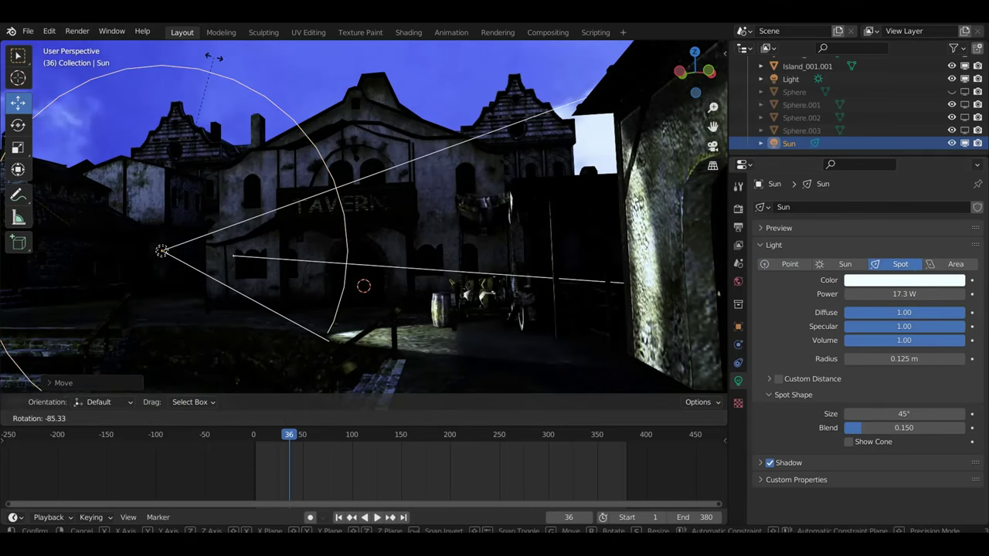
mouse_move(274, 132)
middle_down()
mouse_move(371, 166)
mouse_move(438, 204)
middle_up()
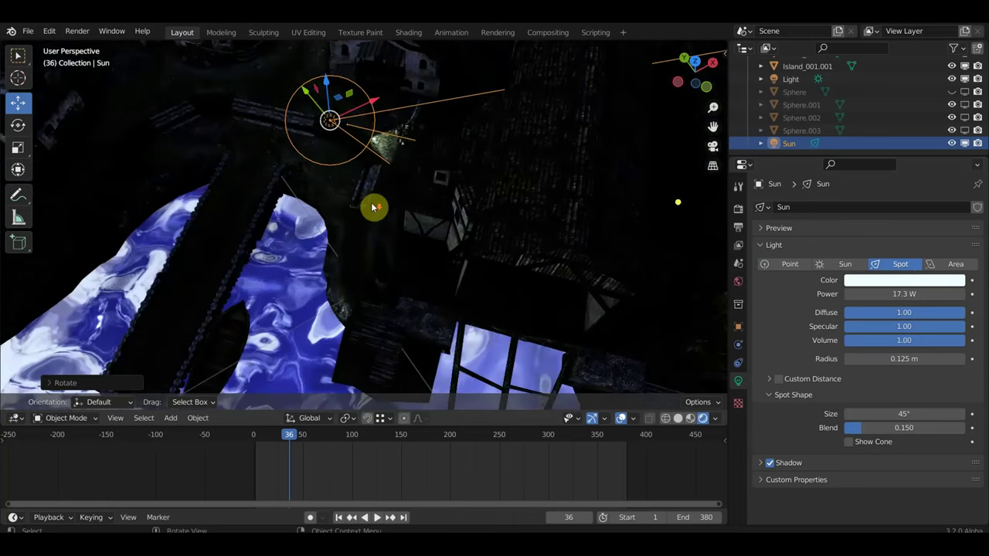
drag(438, 204, 427, 123)
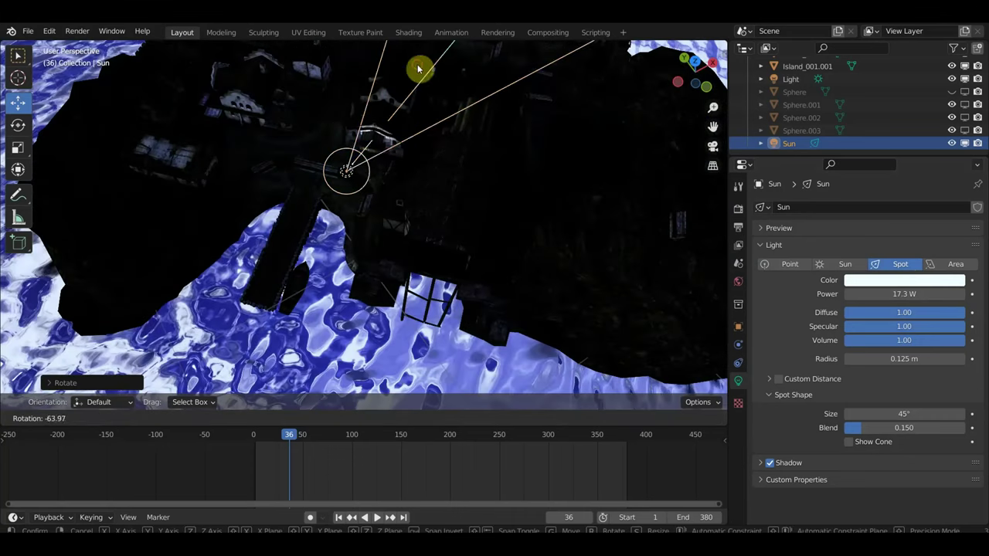
middle_drag(427, 124, 434, 141)
key(r)
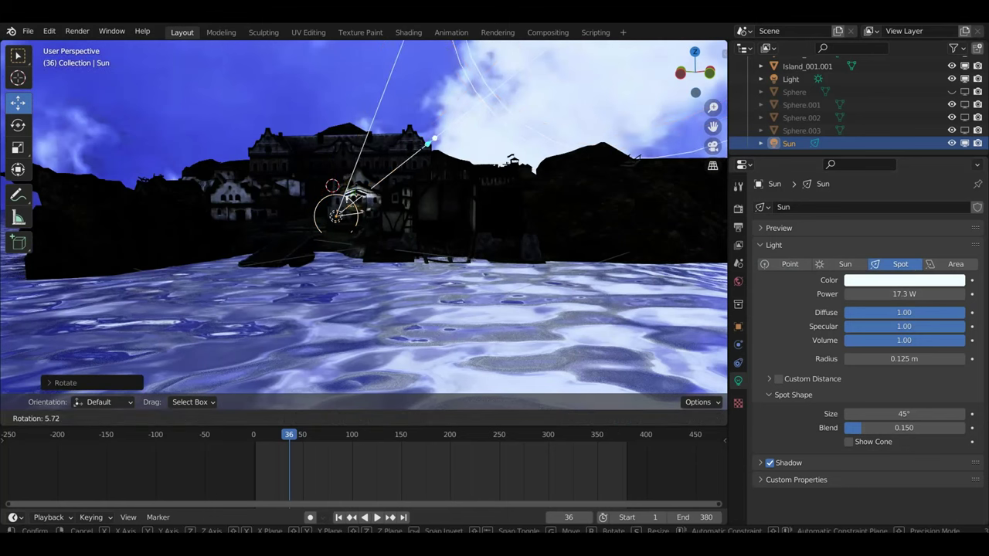
click(422, 161)
Rotate the spot light in several passes until its cone hits the tavern's arched doorway.
middle_drag(516, 174, 555, 173)
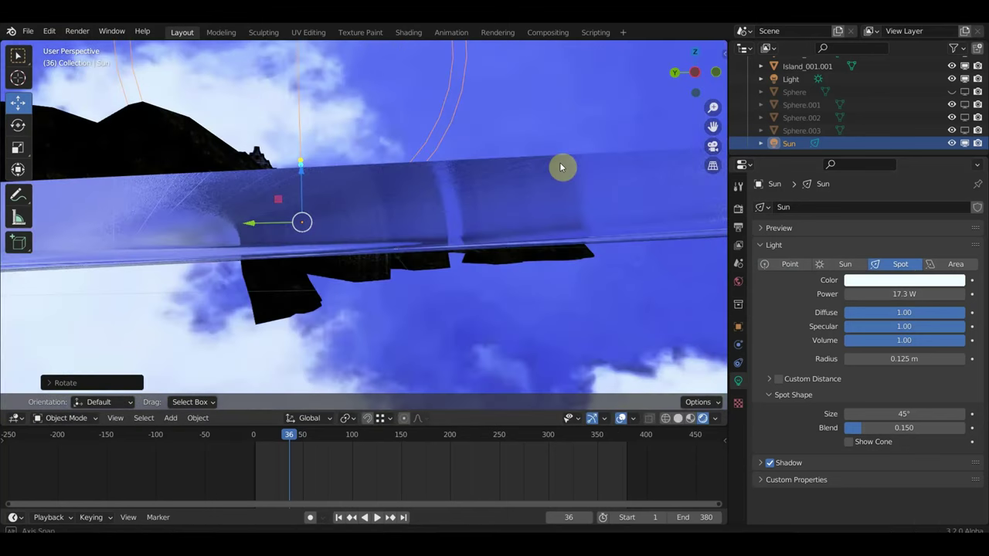
key(r)
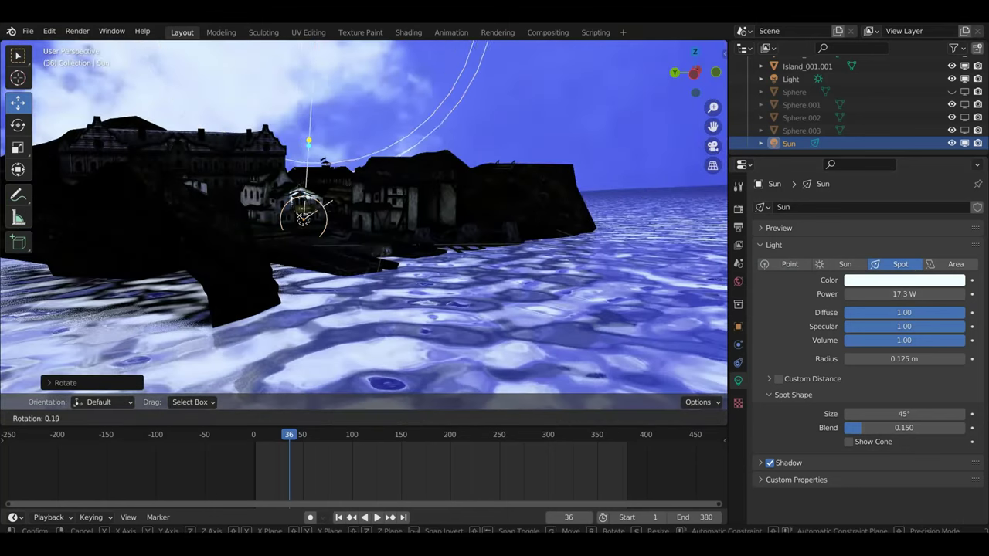
click(437, 177)
middle_drag(437, 177, 290, 178)
key(r)
click(455, 221)
mouse_move(455, 221)
middle_down()
mouse_move(459, 238)
mouse_move(479, 242)
mouse_move(448, 239)
mouse_move(471, 249)
middle_up()
key(r)
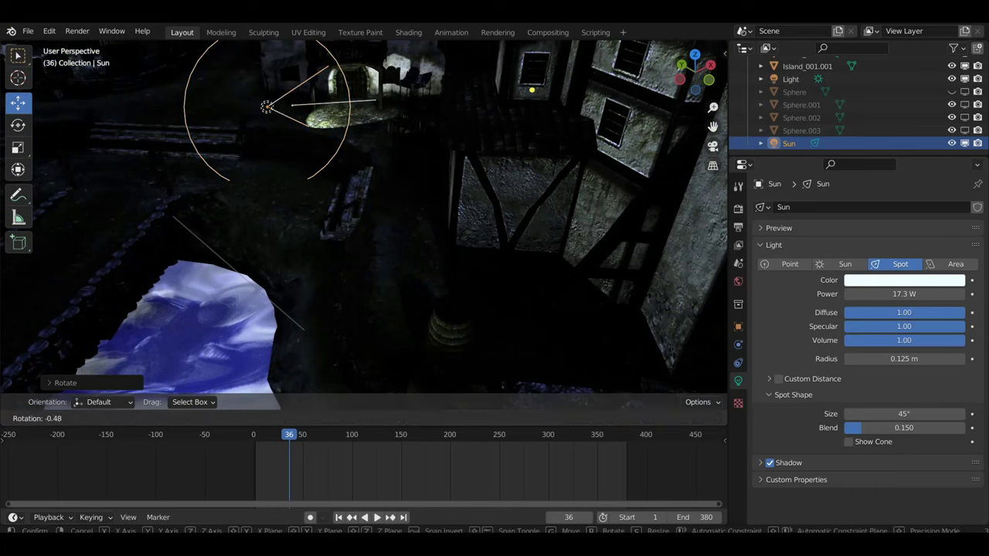
click(439, 135)
mouse_move(439, 135)
middle_down()
mouse_move(499, 102)
mouse_move(464, 101)
middle_up()
mouse_move(402, 122)
middle_down()
mouse_move(438, 254)
mouse_move(440, 399)
mouse_move(325, 302)
mouse_move(357, 223)
mouse_move(314, 122)
mouse_move(422, 175)
mouse_move(435, 161)
mouse_move(456, 177)
middle_up()
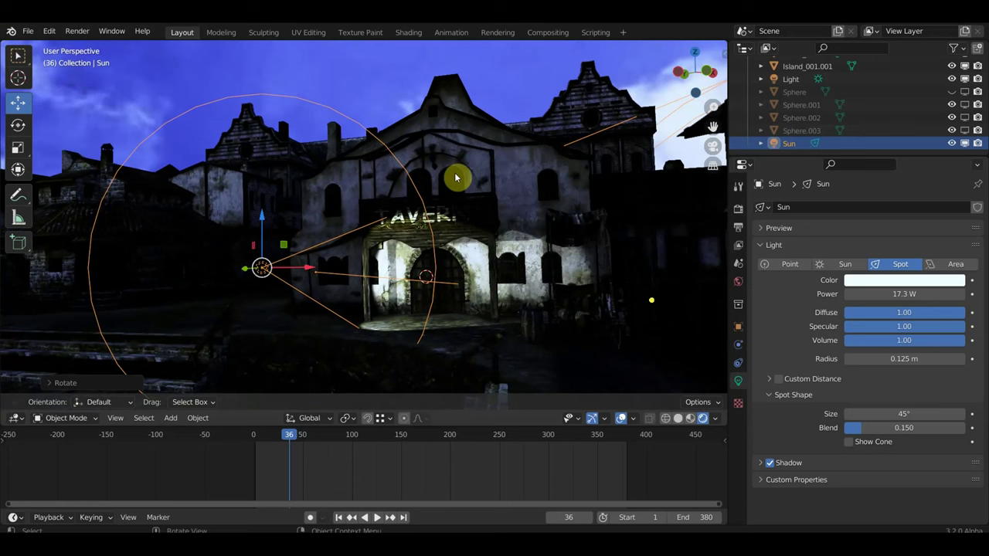
Turn the spot light's beam toward the tavern using the Transform tool's rotation ring.
click(20, 170)
drag(224, 268, 261, 268)
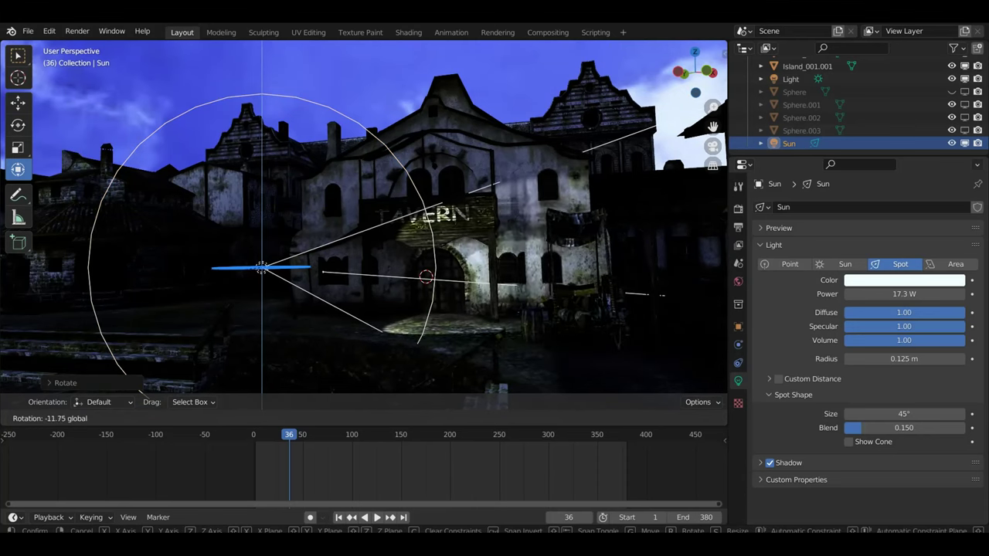
mouse_move(261, 268)
mouse_down()
mouse_move(226, 272)
mouse_move(261, 268)
mouse_up()
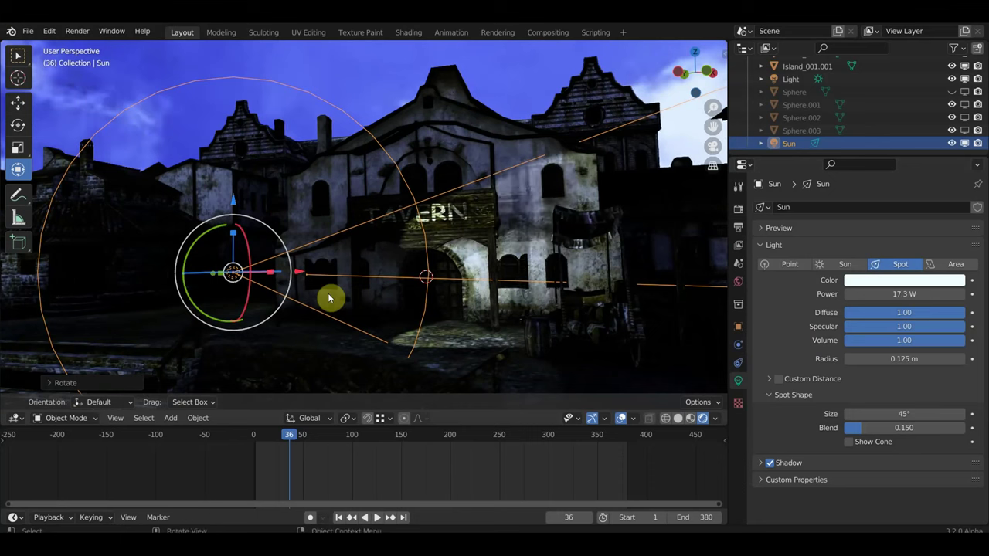
Move the spot light further left and raise its power to 21.7 W.
key(g)
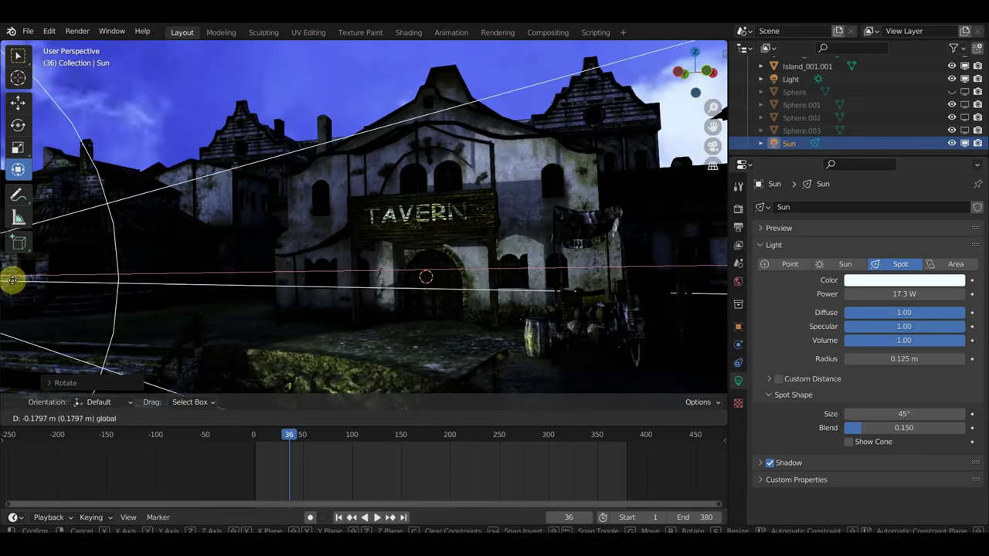
click(657, 280)
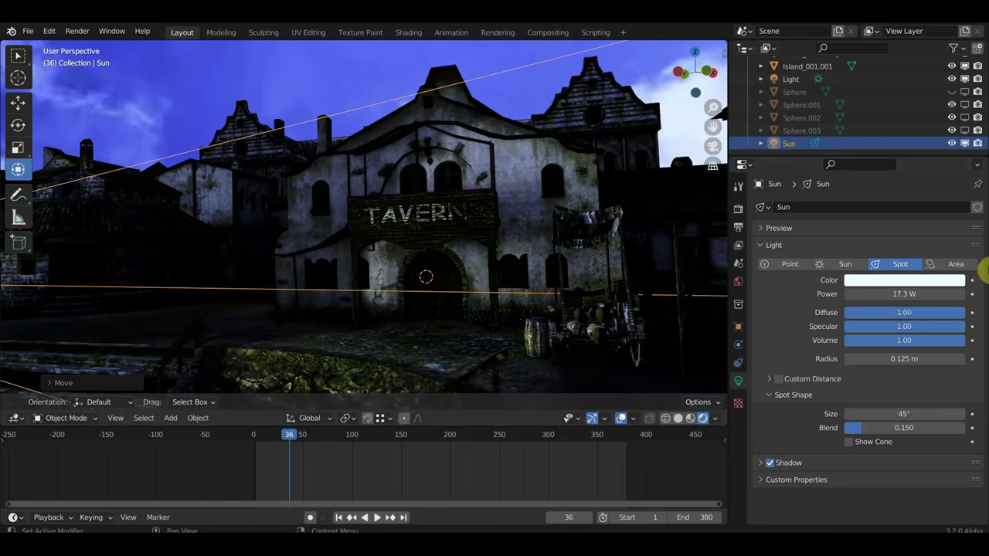
mouse_move(942, 293)
mouse_down()
mouse_move(981, 294)
mouse_move(889, 294)
mouse_up()
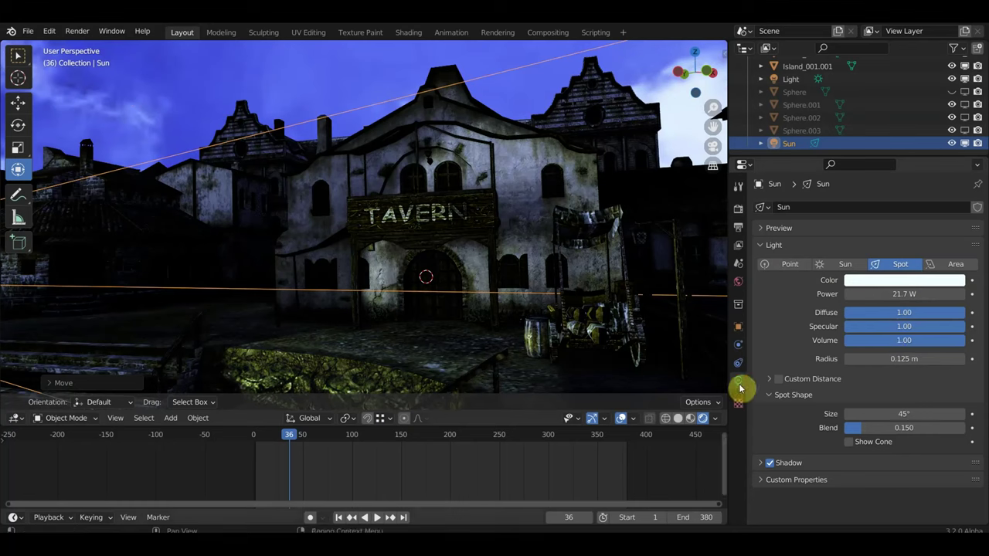
click(738, 210)
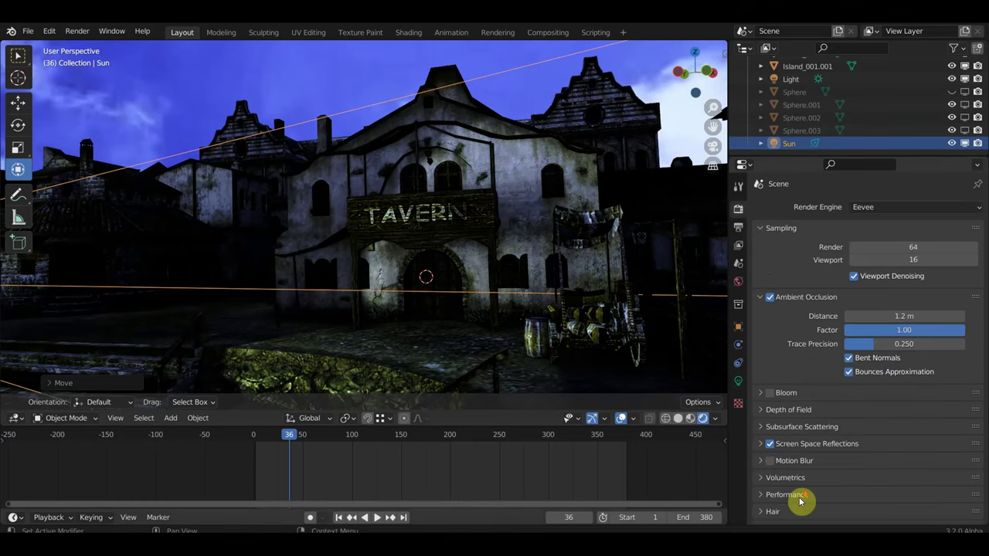
Try the Medium Contrast and Agfa Agfacolor Futura II 400 film looks, and set exposure to -2.063.
scroll(799, 501, down, 5)
scroll(810, 494, down, 3)
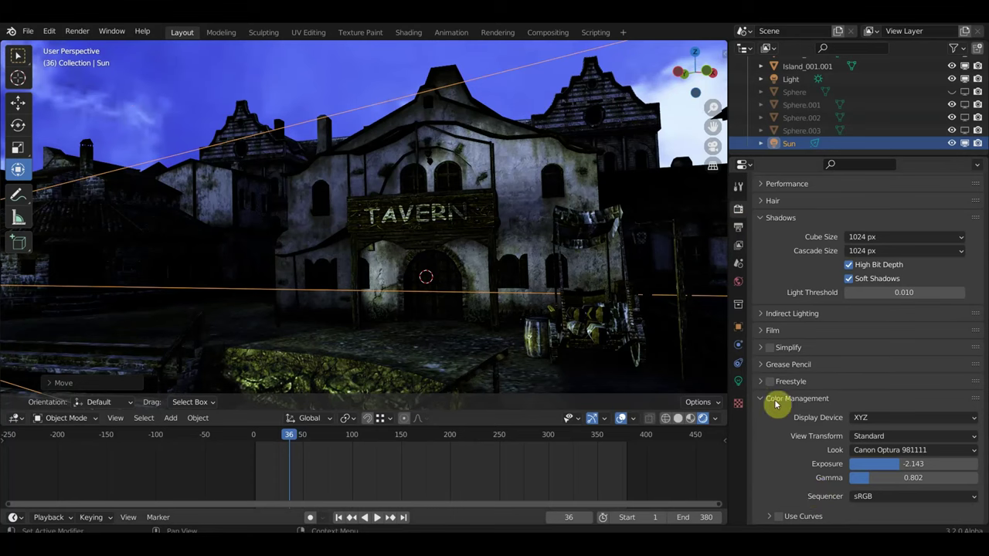
click(890, 449)
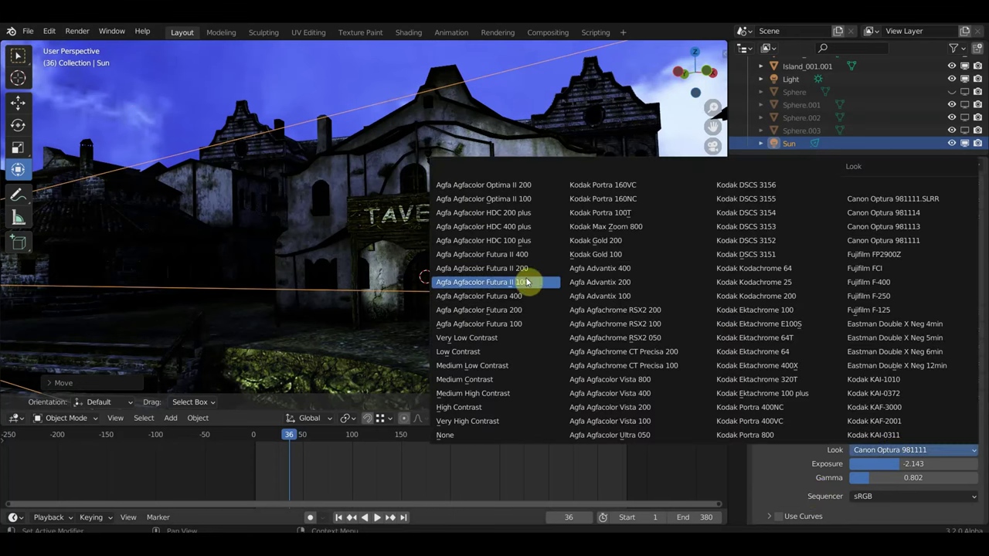
click(473, 379)
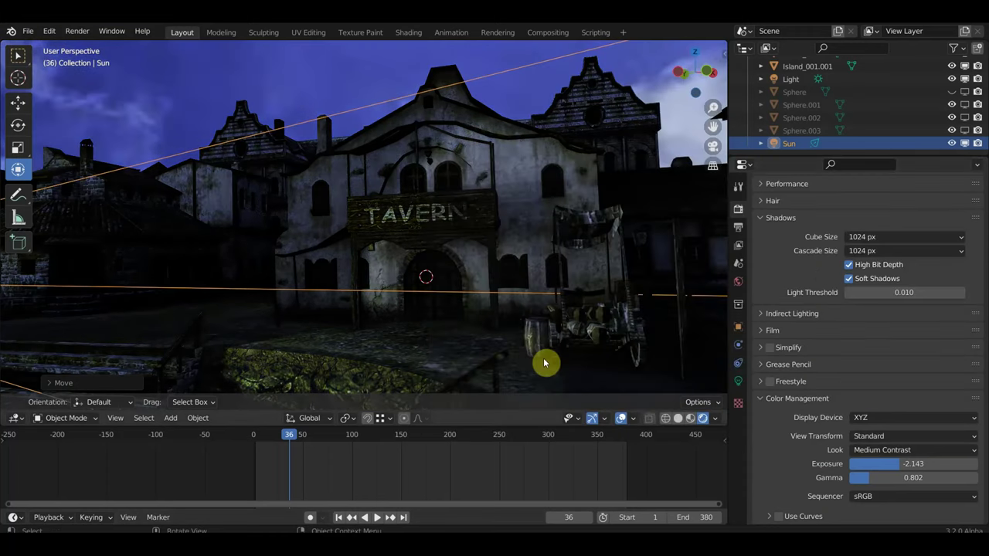
scroll(638, 328, up, 1)
scroll(638, 329, up, 1)
scroll(638, 329, up, 1)
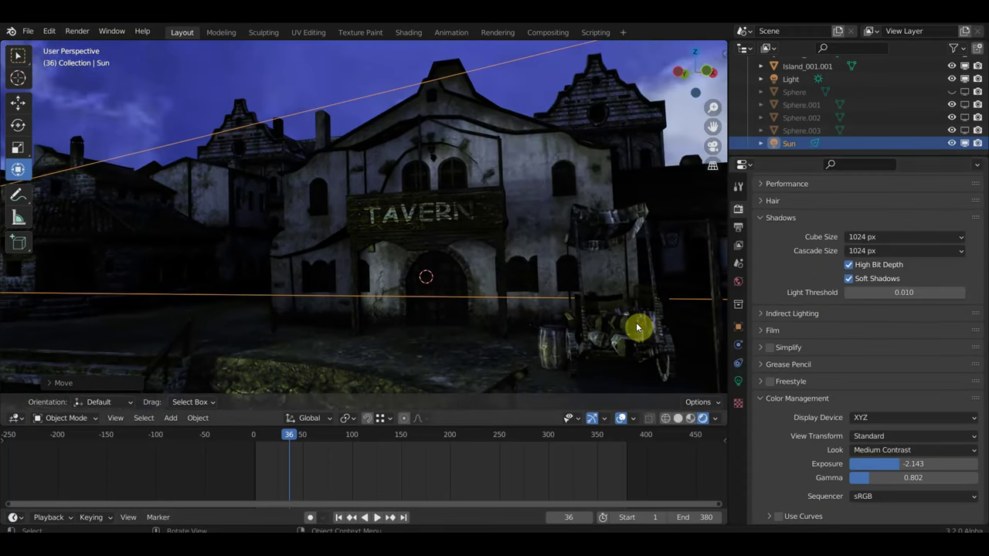
click(914, 451)
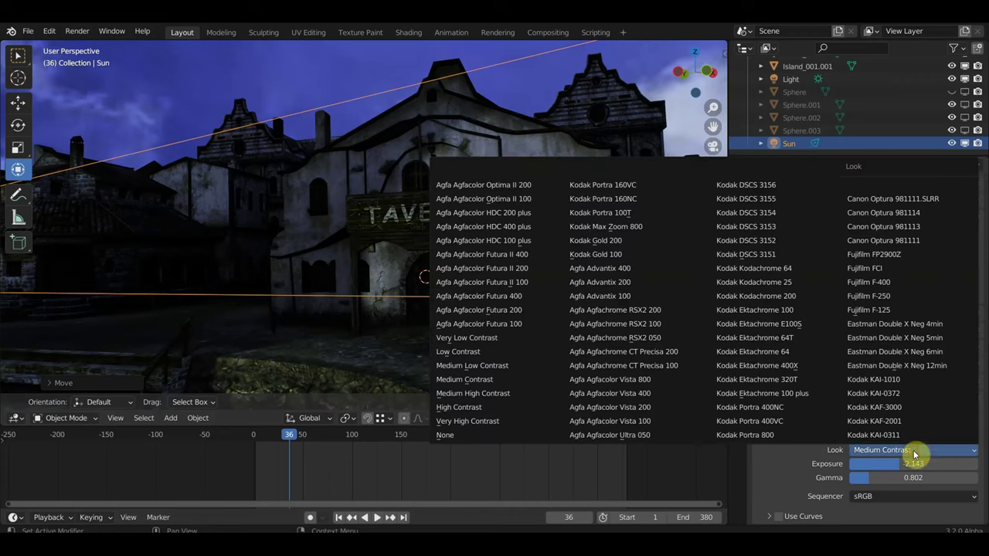
click(501, 258)
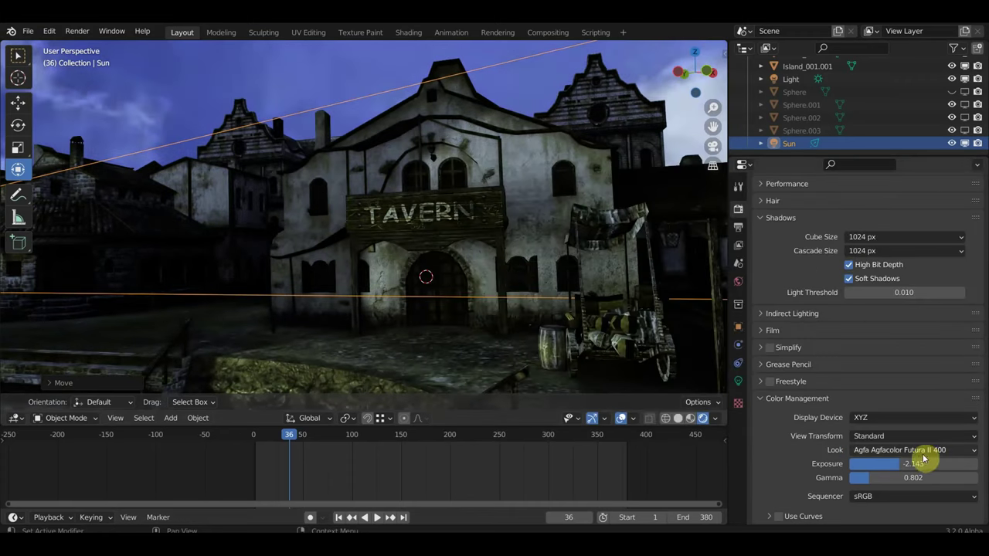
mouse_move(916, 465)
mouse_down()
mouse_move(927, 464)
mouse_move(879, 462)
mouse_up()
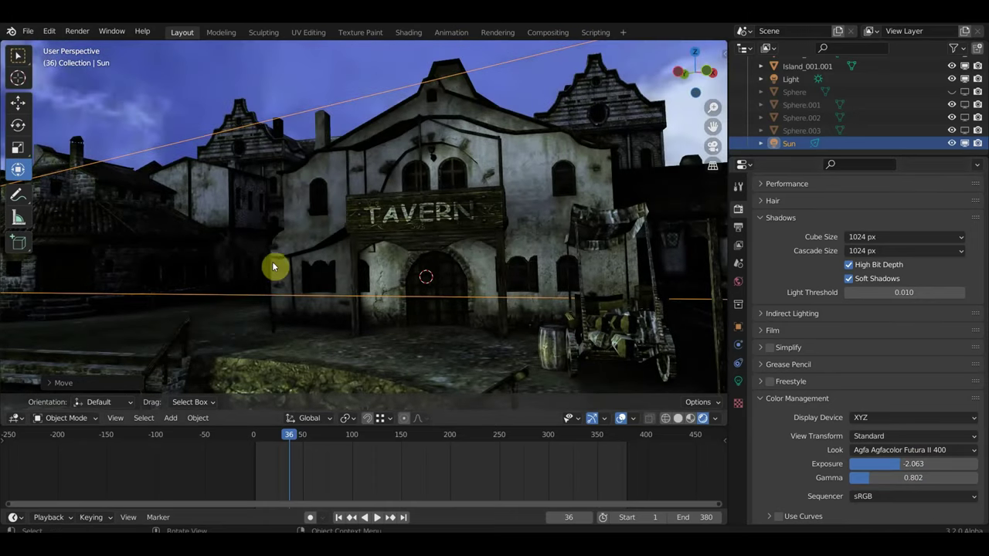
Reposition the Sun lamp slightly and zoom around to check the tavern.
key(g)
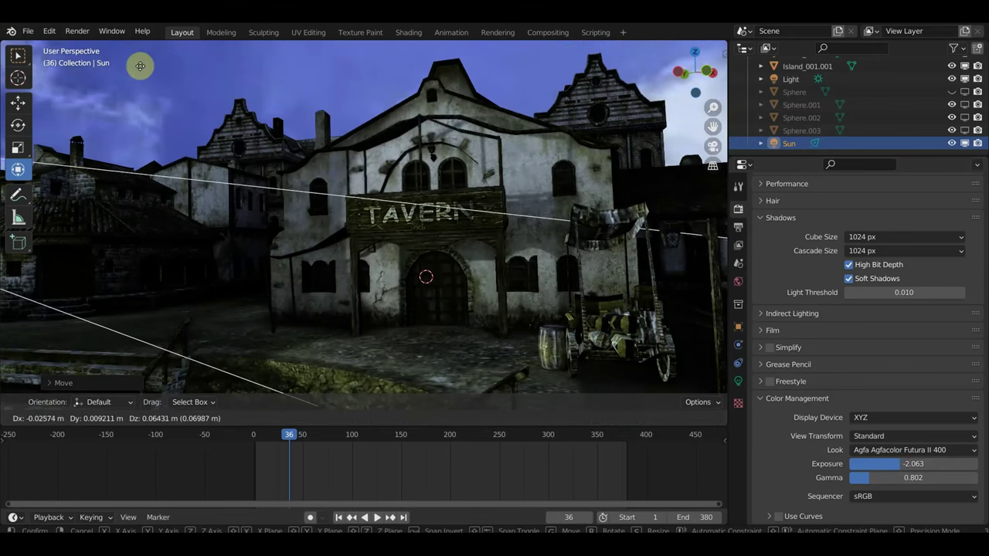
click(18, 69)
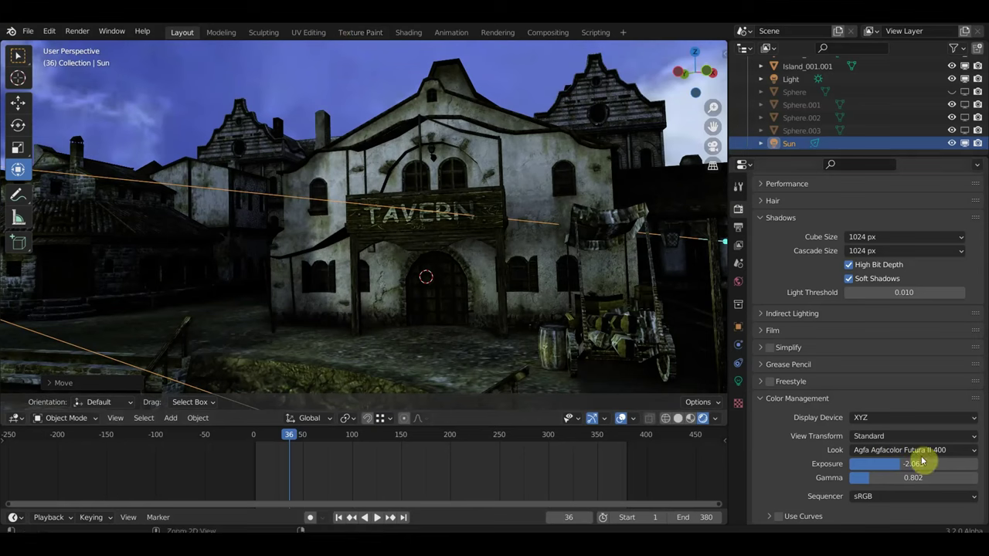
ctrl+scroll(921, 454, up, 2)
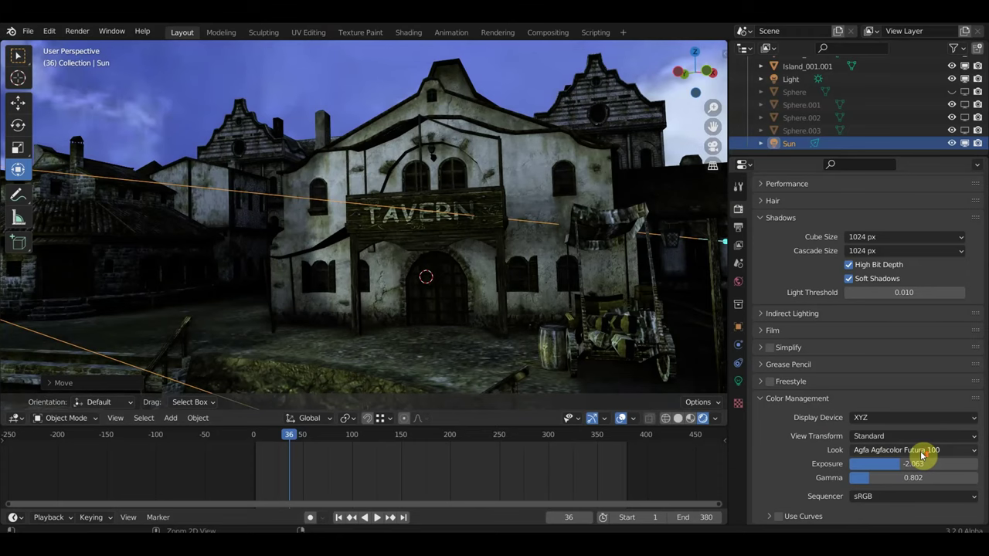
ctrl+scroll(920, 455, up, 4)
ctrl+scroll(921, 454, up, 3)
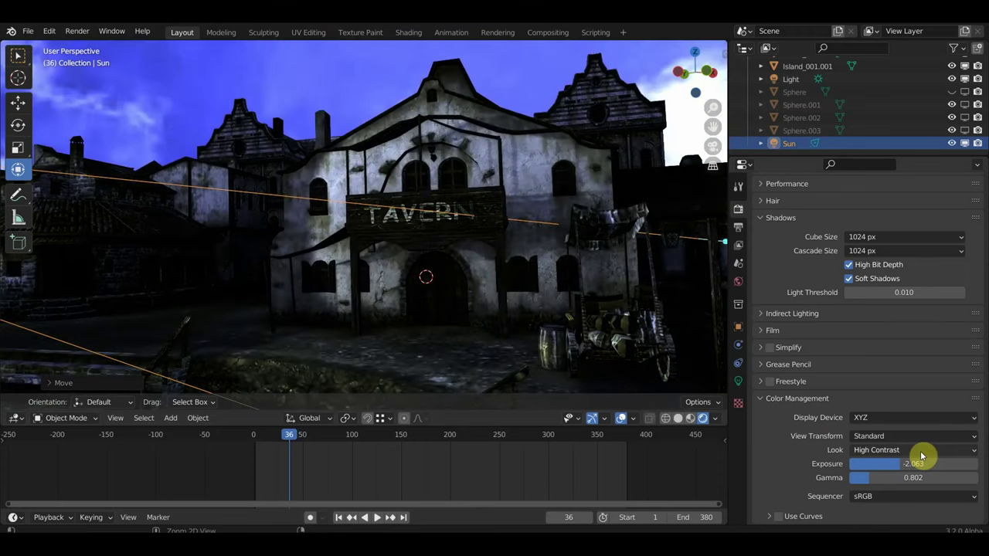
ctrl+scroll(921, 455, up, 1)
ctrl+scroll(921, 454, up, 1)
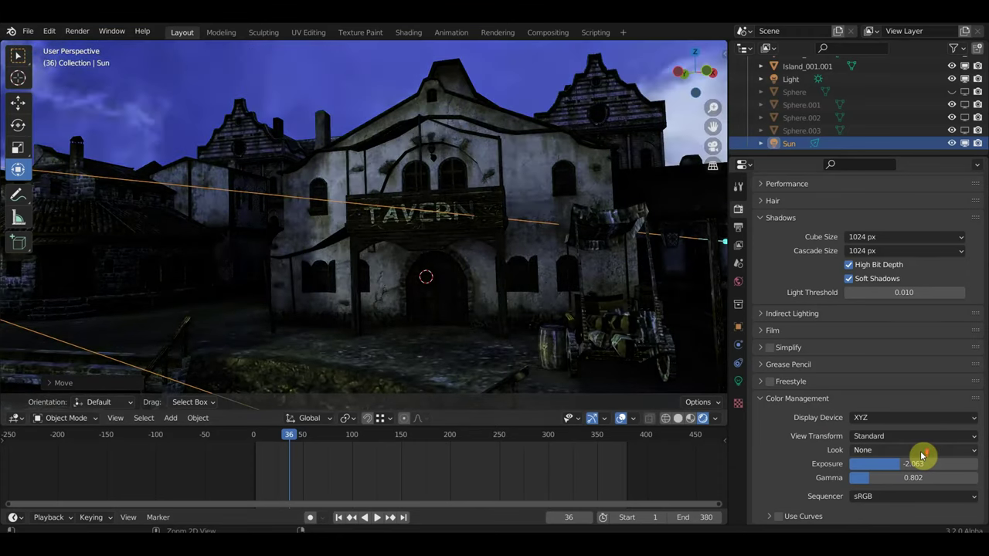
ctrl+scroll(921, 455, down, 1)
ctrl+scroll(921, 454, down, 1)
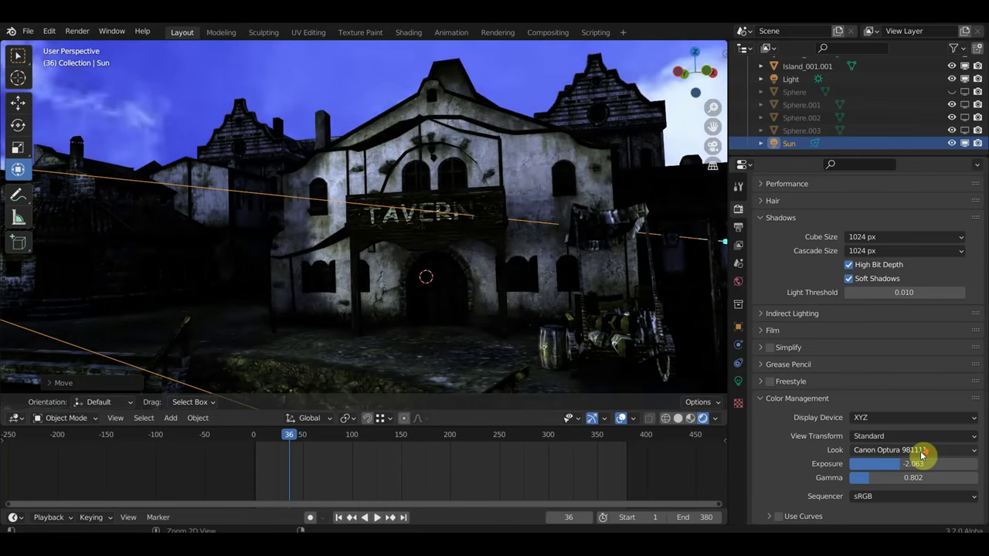
ctrl+scroll(921, 454, down, 1)
ctrl+scroll(921, 456, down, 1)
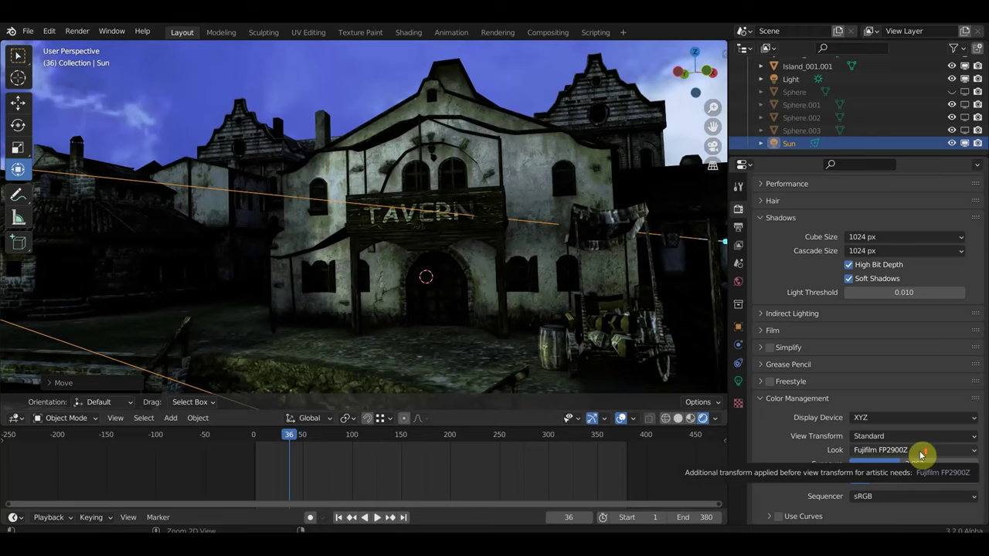
ctrl+scroll(921, 456, up, 1)
ctrl+scroll(920, 455, up, 2)
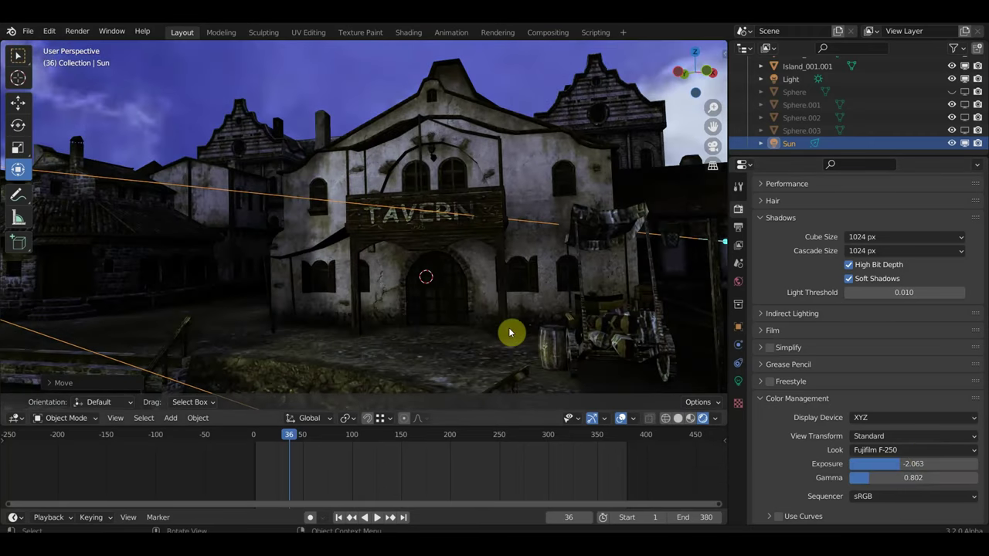
click(483, 300)
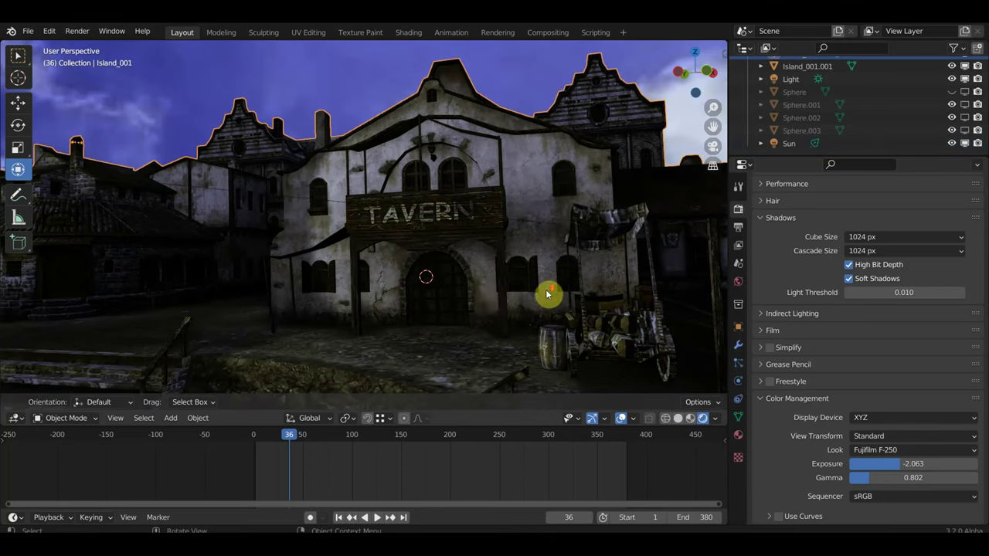
Orbit to a wider view of the square showing the tavern beside the cart and barrels.
mouse_move(546, 293)
middle_down()
mouse_move(572, 293)
mouse_move(515, 294)
mouse_move(654, 291)
mouse_move(322, 269)
middle_up()
mouse_move(228, 278)
middle_down()
mouse_move(351, 315)
mouse_move(389, 297)
mouse_move(512, 284)
middle_up()
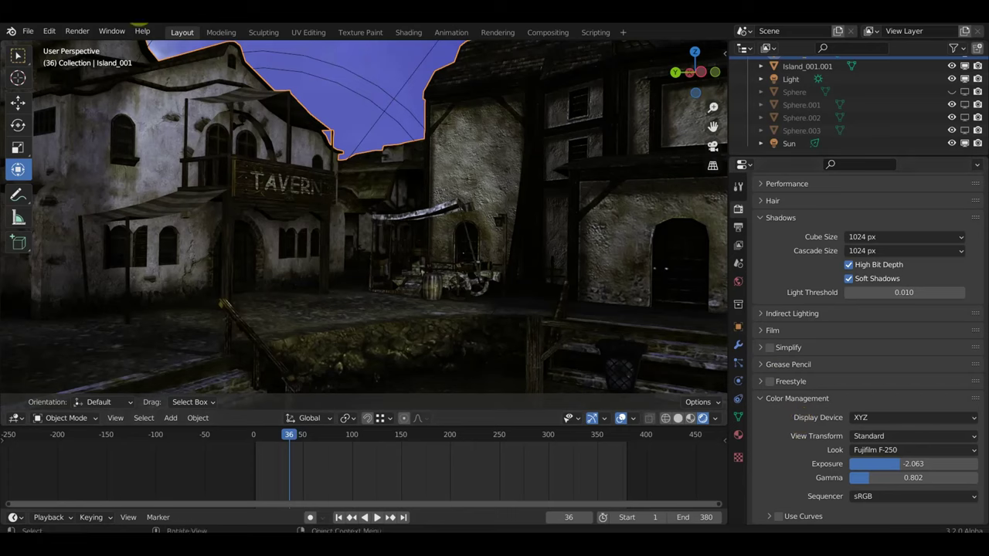
Try the Kodak KAI-0372, Canon Optura 981113, Kodak Portra 160VC and Medium Contrast film looks.
click(896, 452)
click(893, 395)
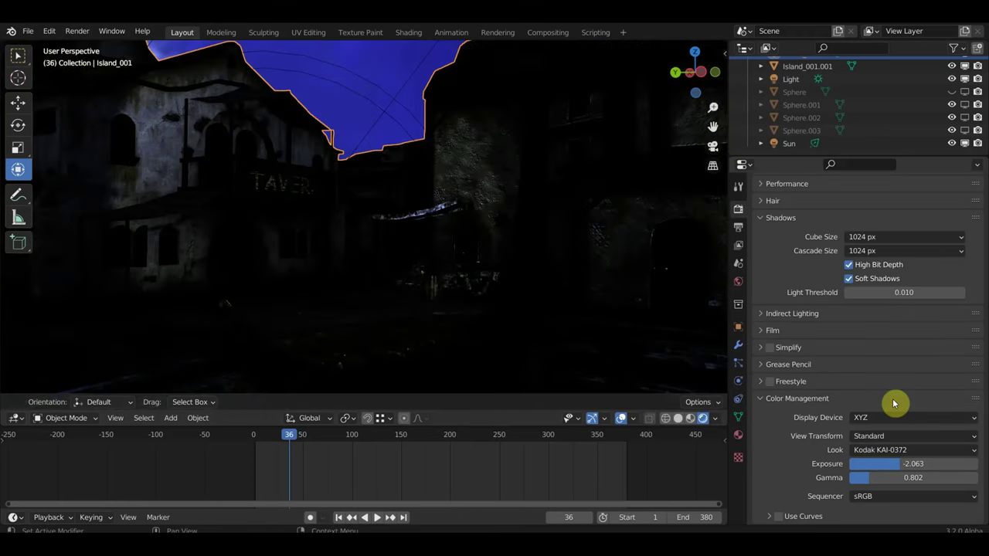
click(898, 450)
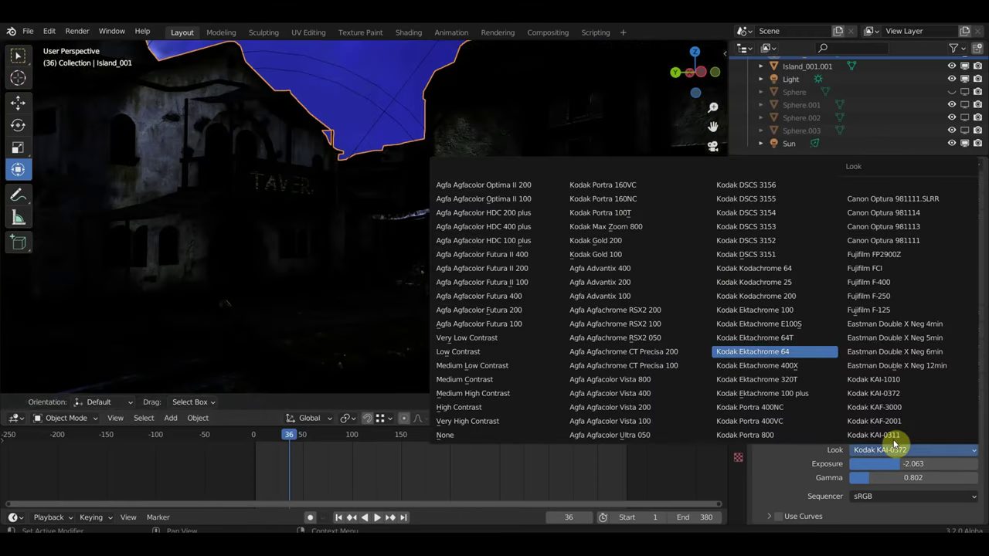
click(869, 222)
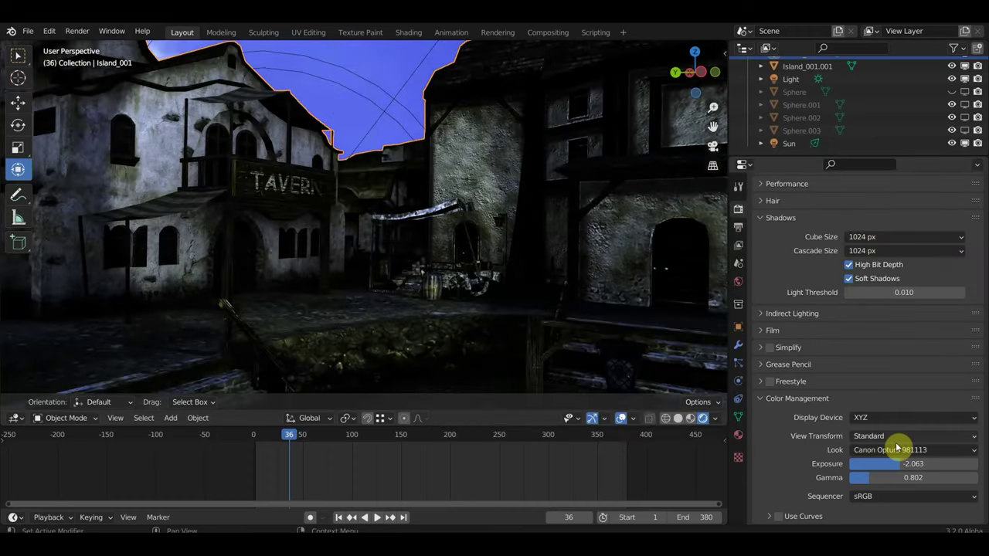
click(896, 450)
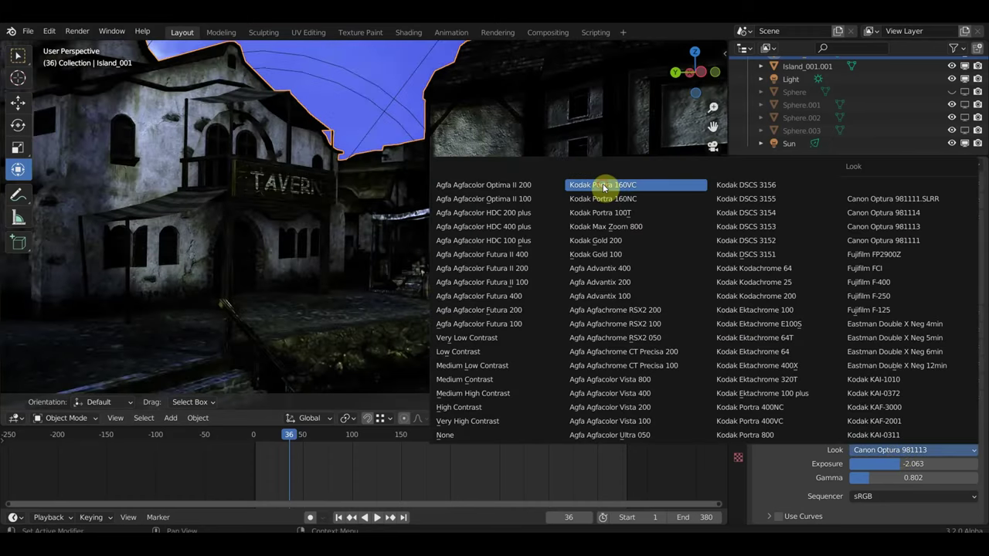
click(605, 186)
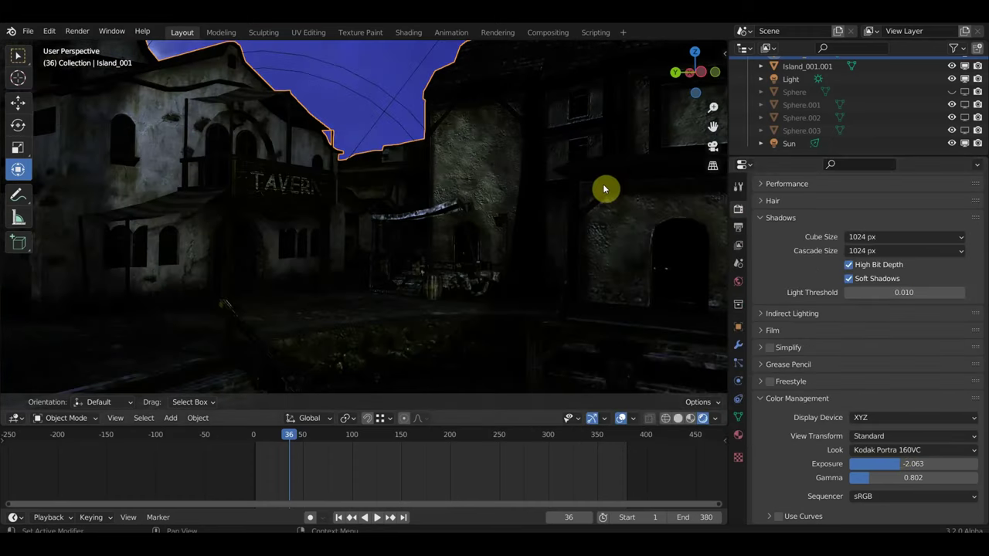
click(907, 451)
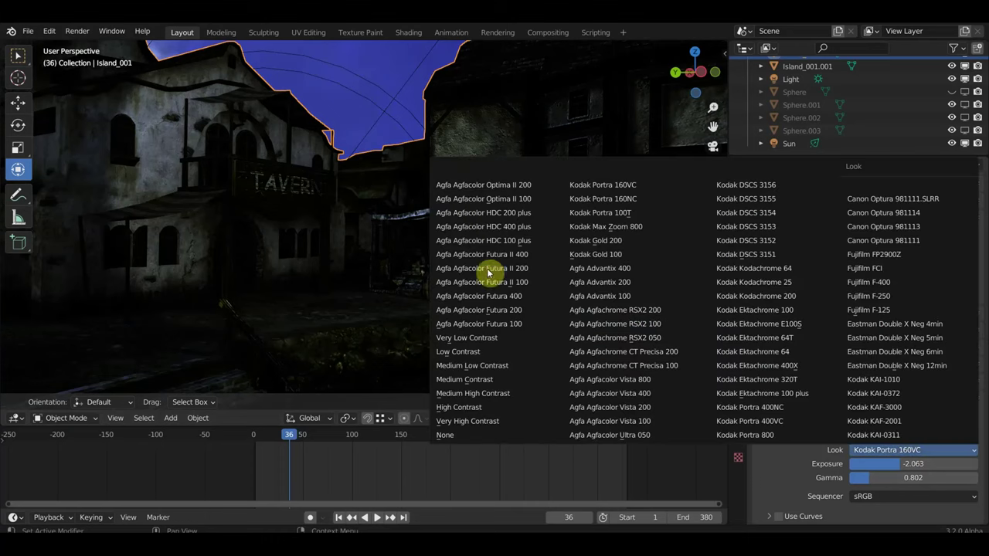
click(481, 380)
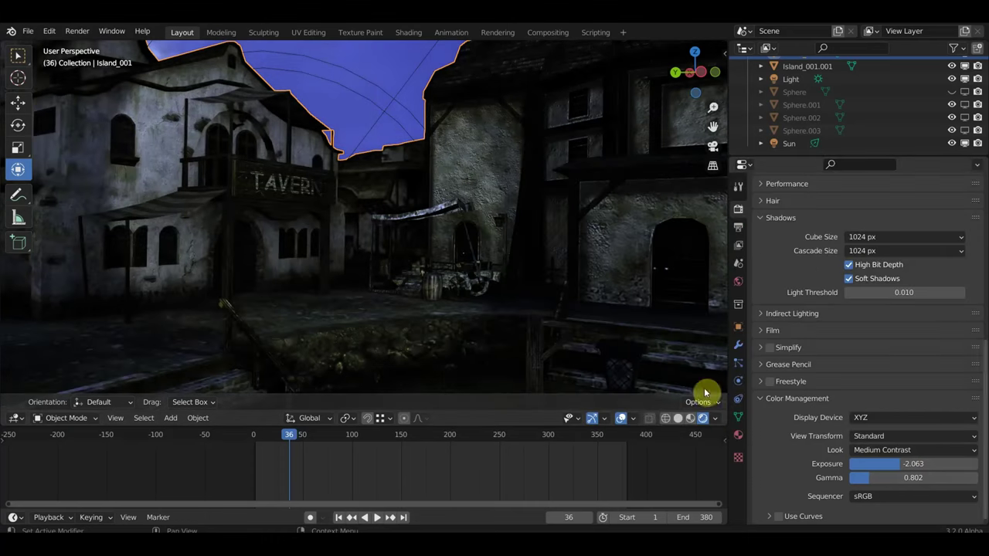
Settle on the Agfa Agfacolor Vista 200 look and zoom the viewport in on the tavern.
click(921, 450)
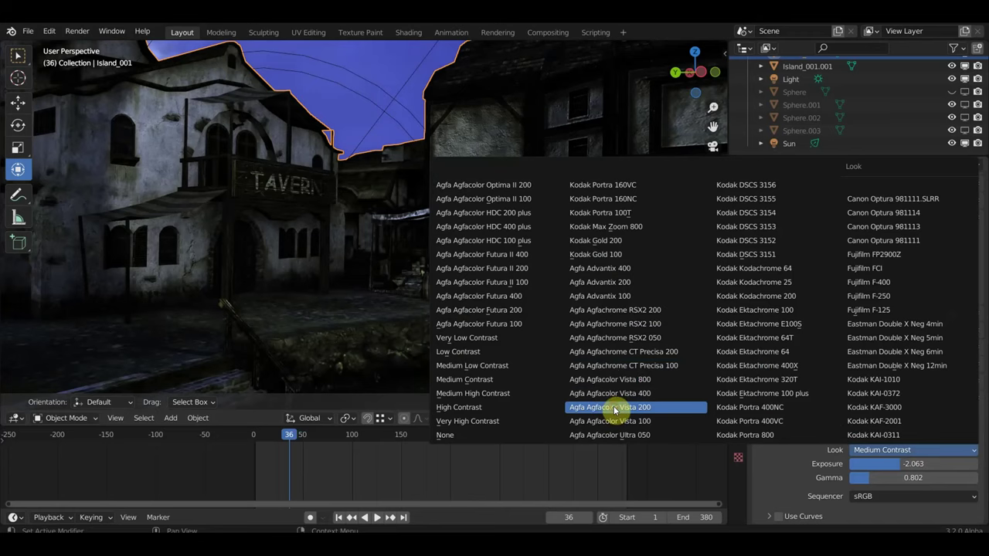
click(622, 407)
scroll(623, 321, up, 1)
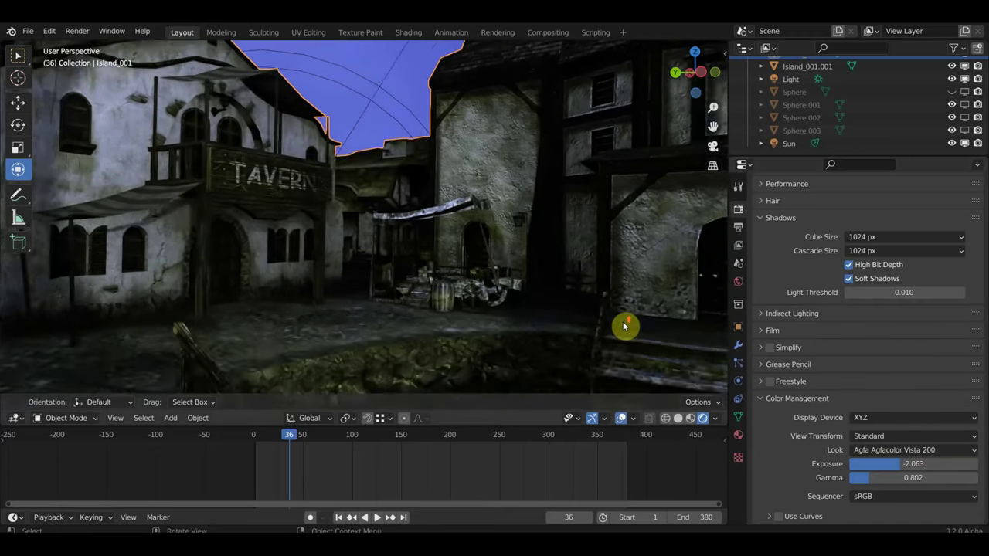
scroll(623, 321, up, 1)
scroll(622, 321, up, 1)
scroll(624, 325, up, 1)
scroll(623, 324, up, 1)
scroll(624, 324, up, 1)
scroll(612, 326, up, 1)
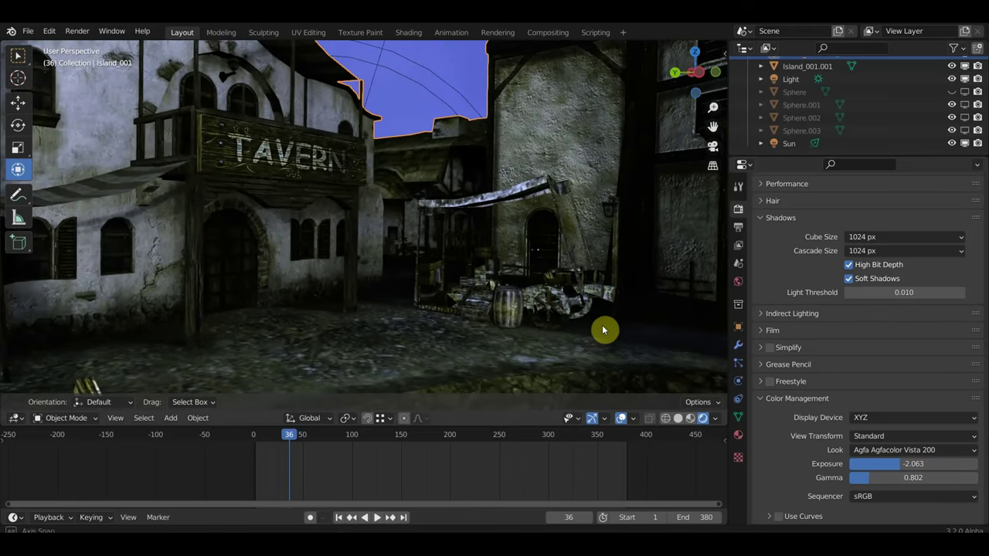